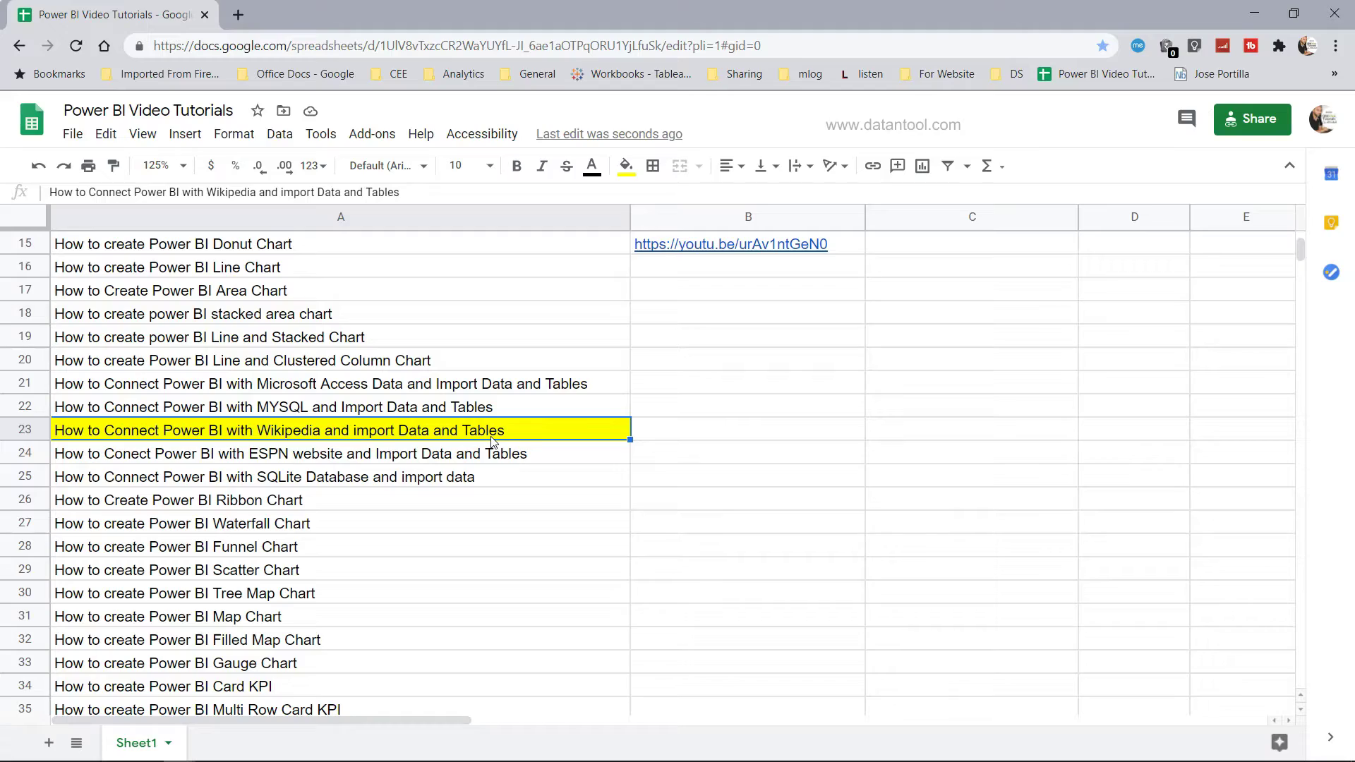
- Search Google for 'NBA wikipedia' in a new Chrome tab
{"action": "left_click", "coordinate": [238, 14]}
{"action": "type", "text": "N"}
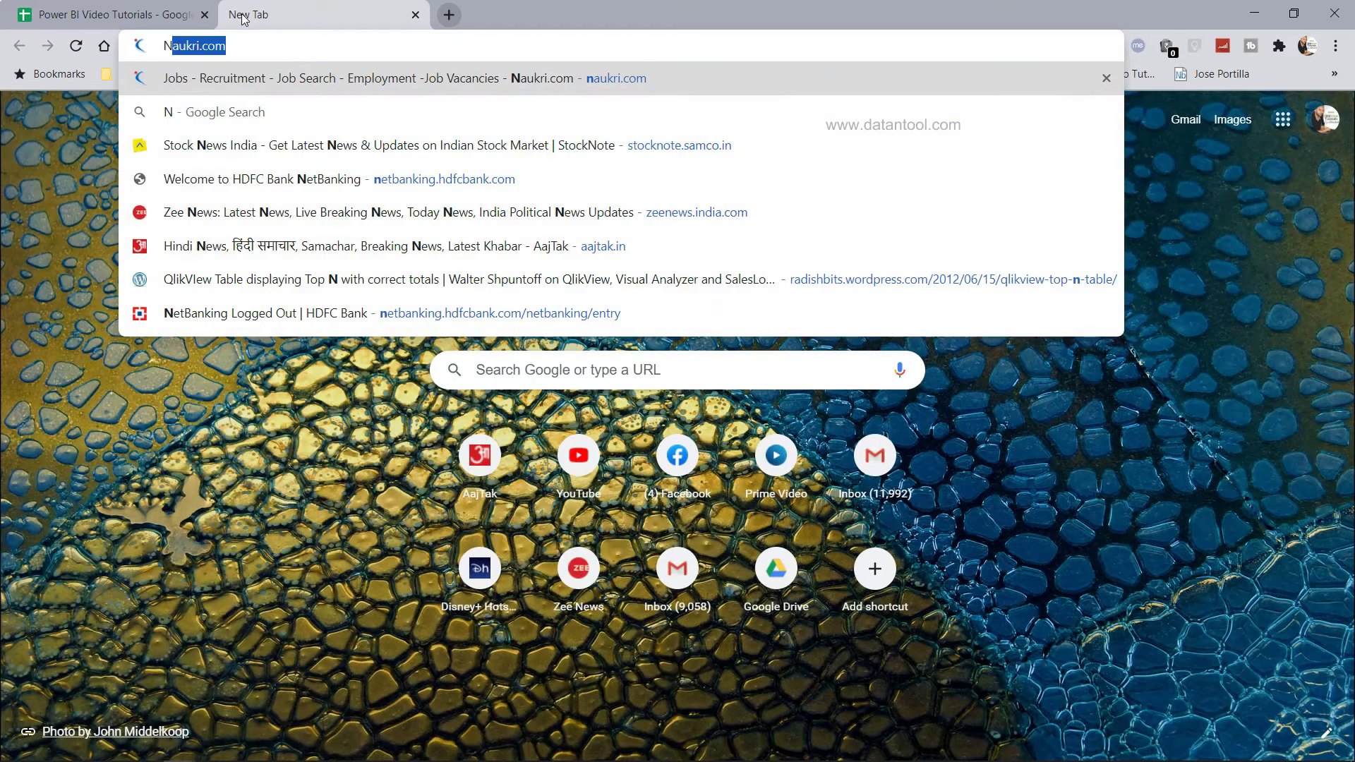
{"action": "type", "text": "a"}
{"action": "key", "text": "BackSpace"}
{"action": "key", "text": "BackSpace"}
{"action": "type", "text": "BA "}
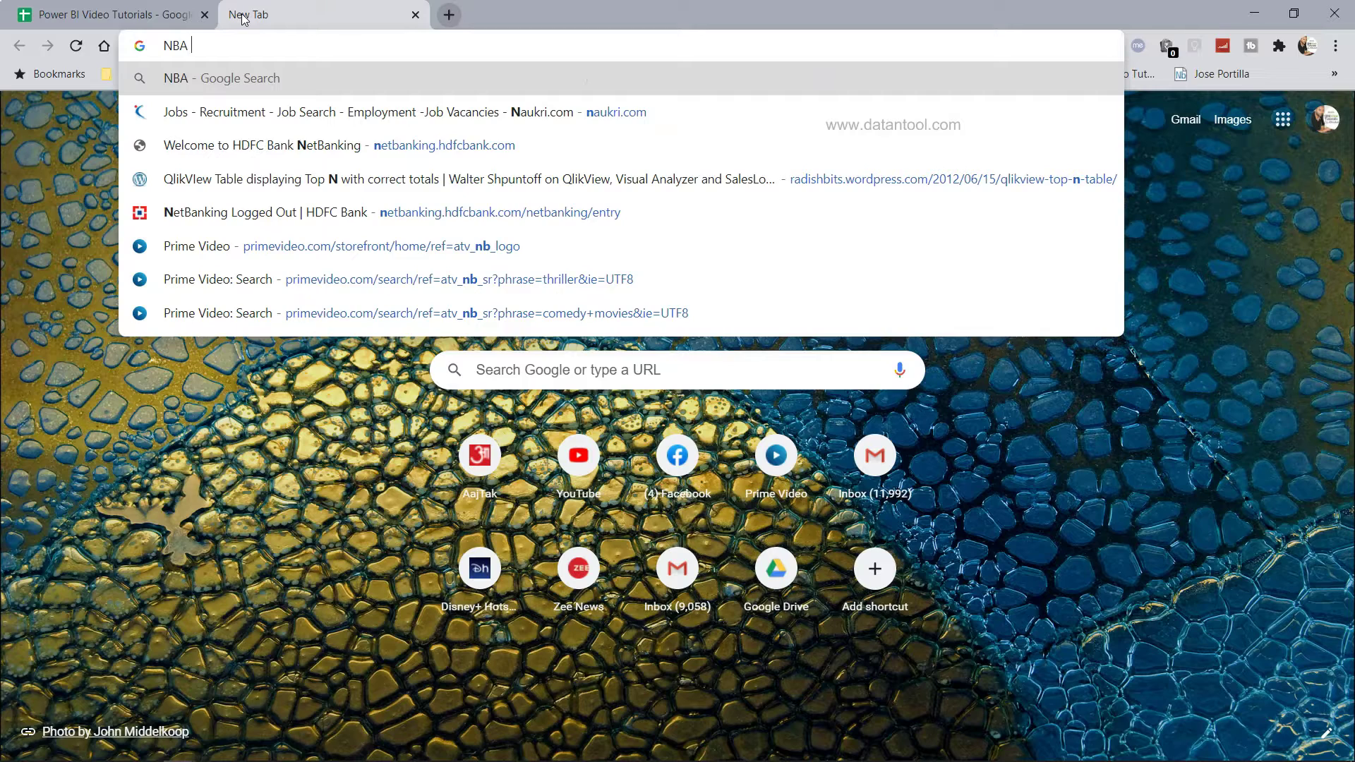
{"action": "type", "text": "w"}
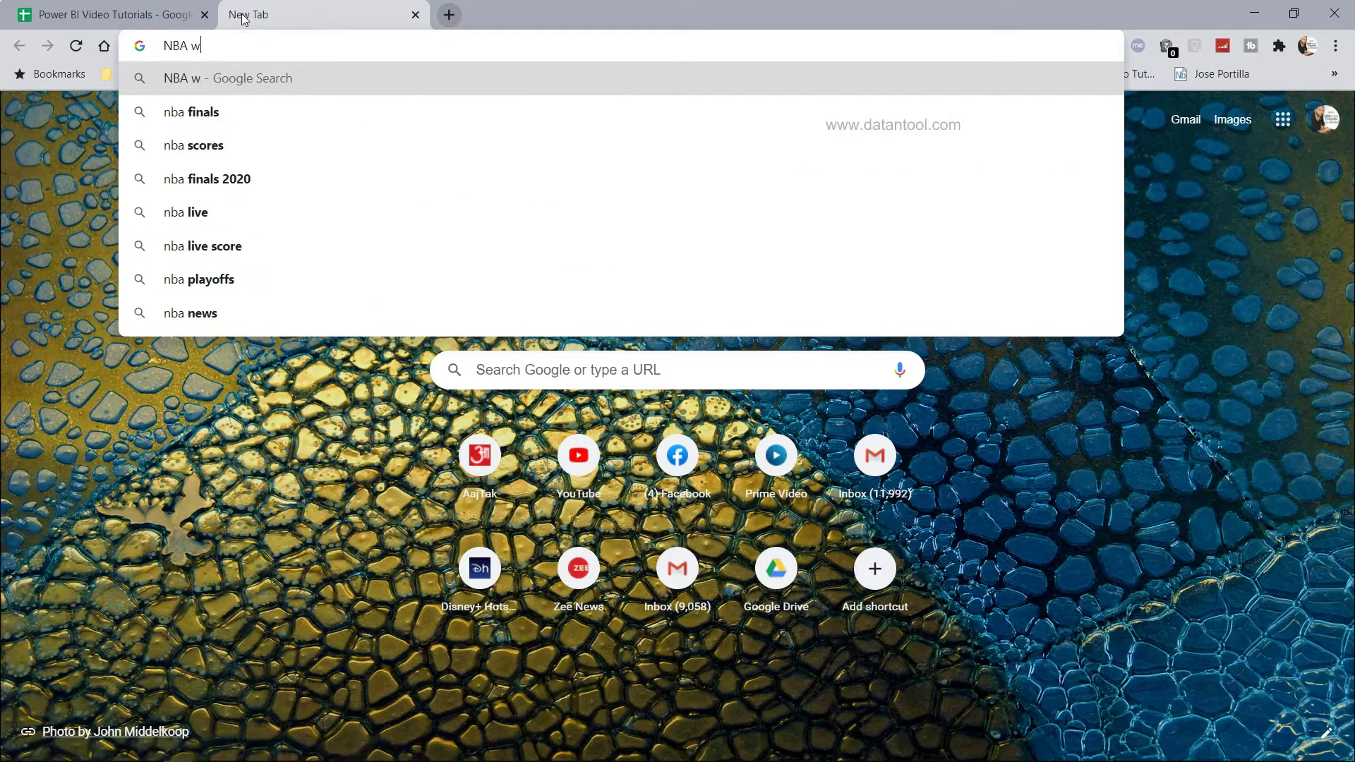
{"action": "type", "text": "ikipedi"}
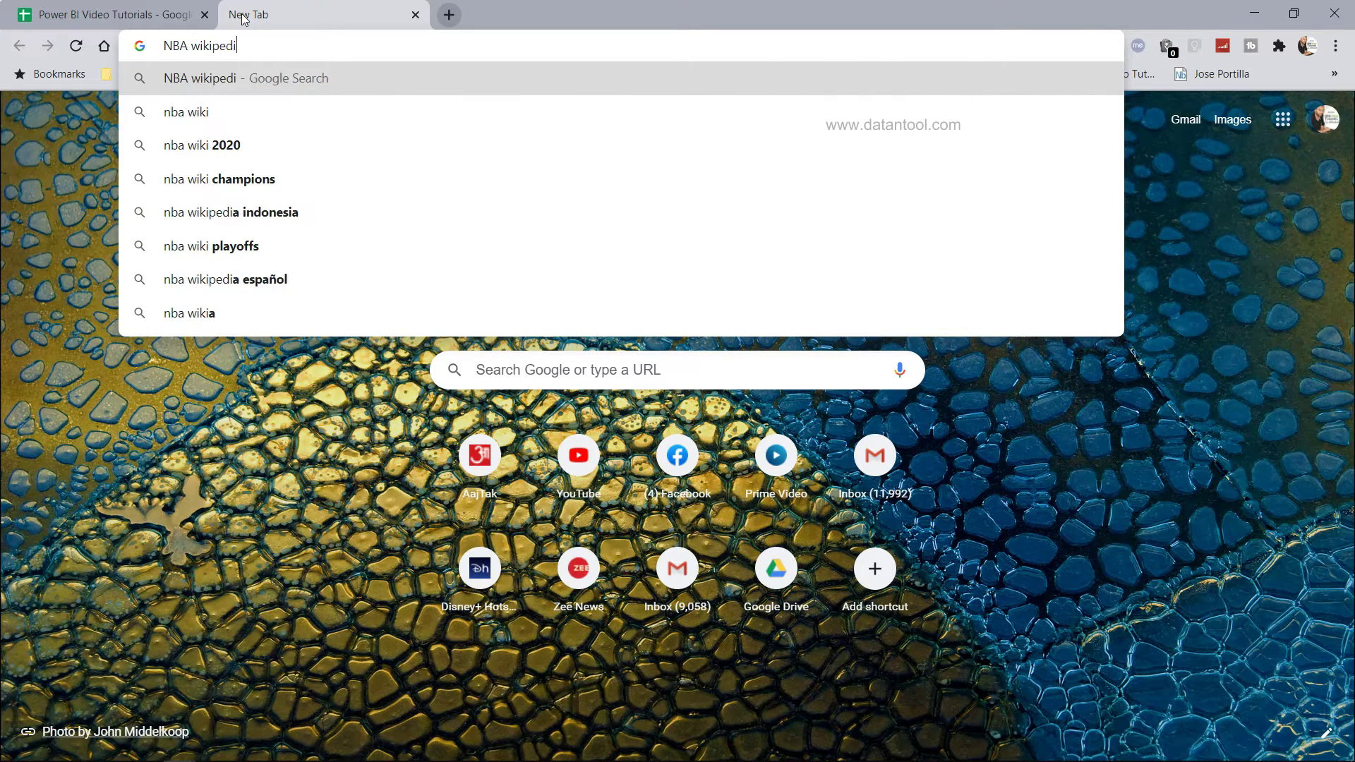
{"action": "type", "text": "a"}
{"action": "key", "text": "Return"}
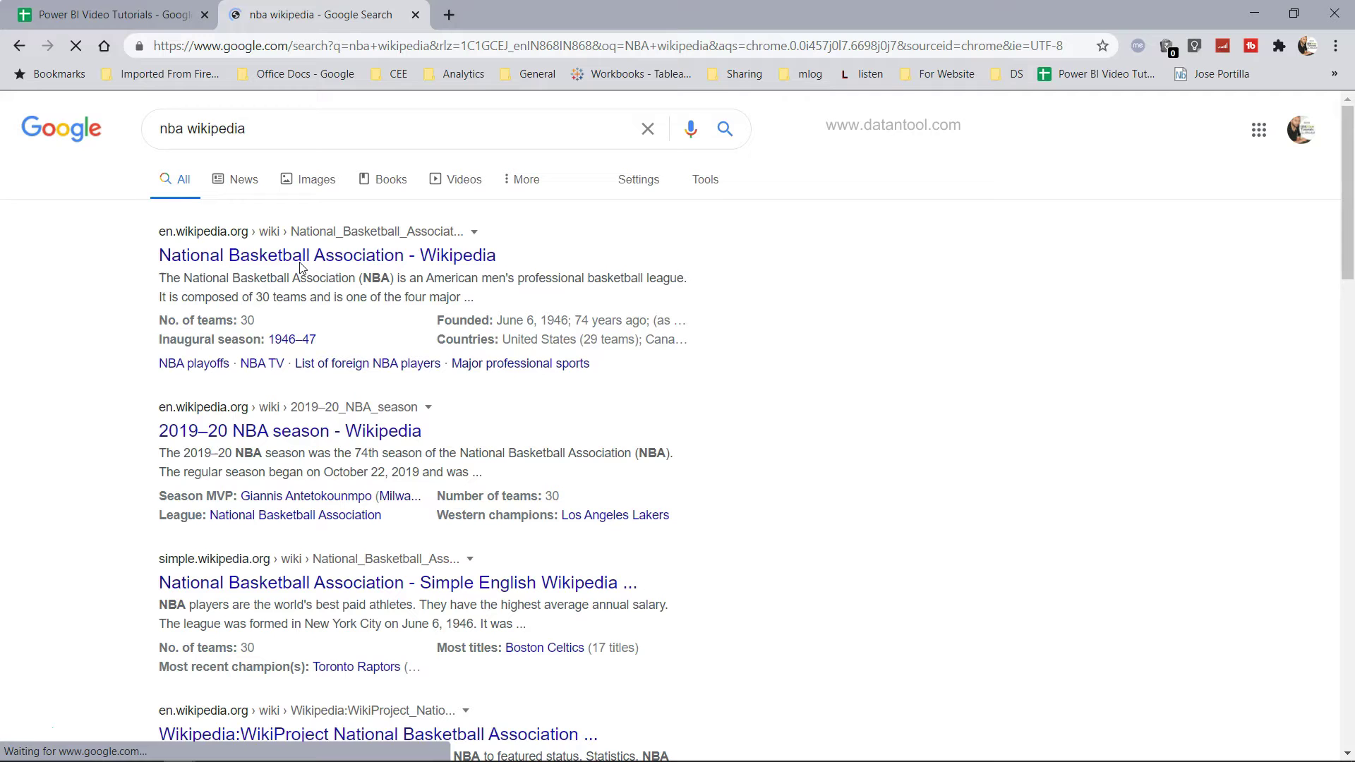
- Open the National Basketball Association Wikipedia article and scroll down to its Championships table
{"action": "left_click", "coordinate": [314, 255]}
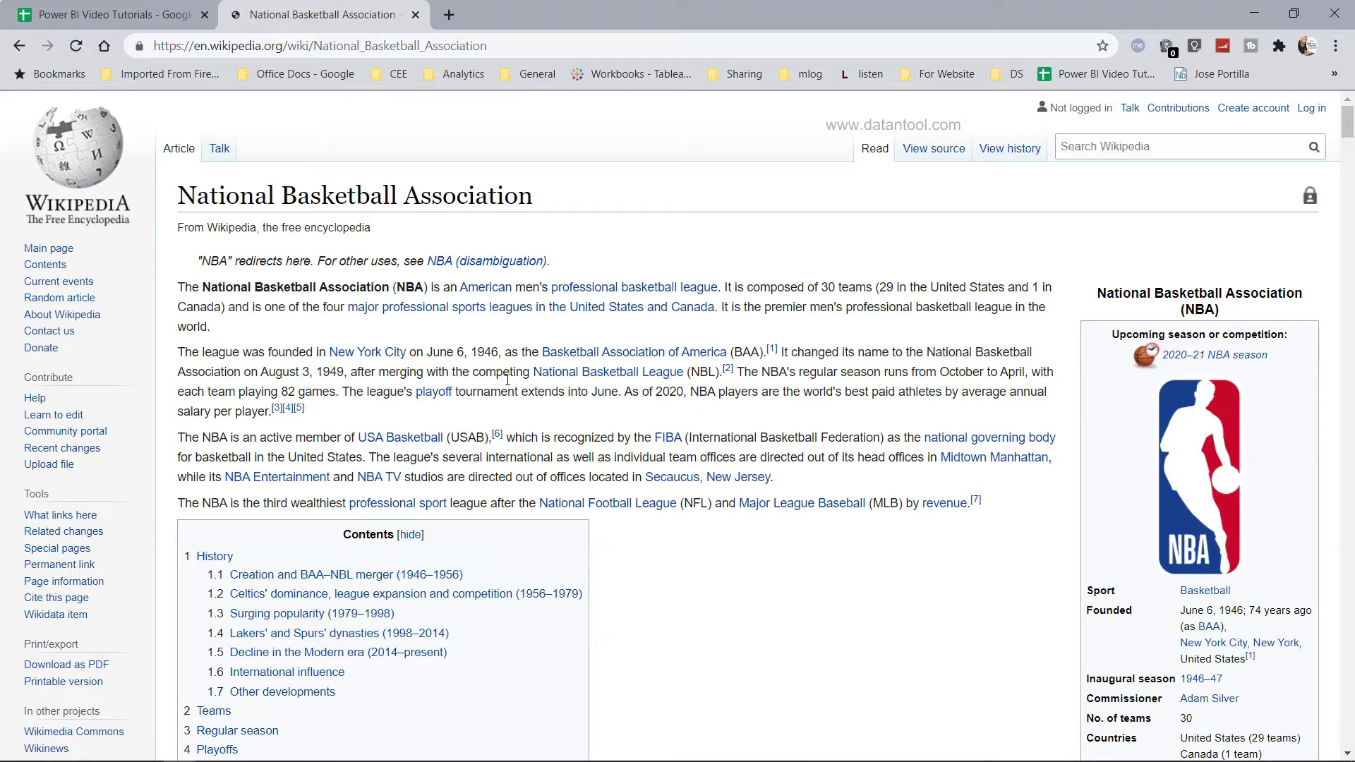
{"action": "scroll", "coordinate": [507, 381], "scroll_direction": "down", "scroll_amount": 12}
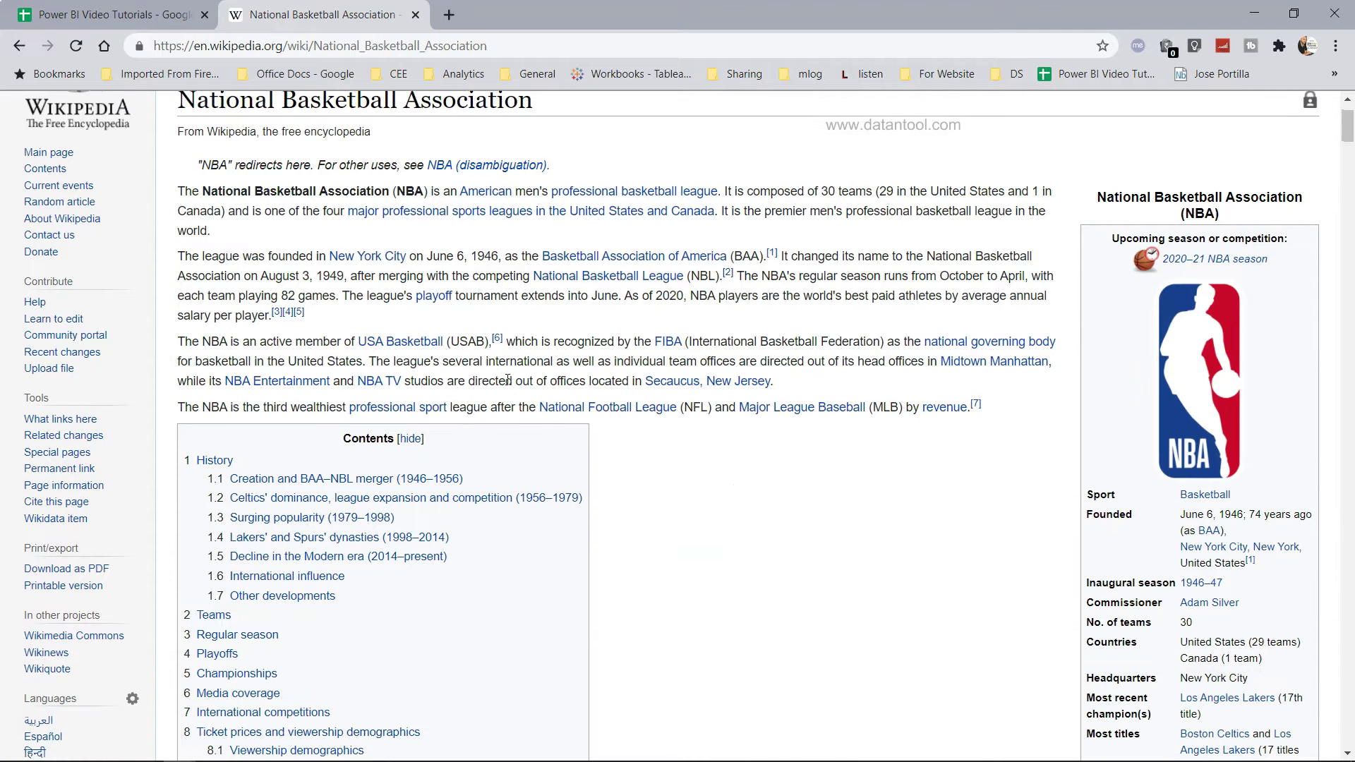
{"action": "scroll", "coordinate": [508, 385], "scroll_direction": "down", "scroll_amount": 18}
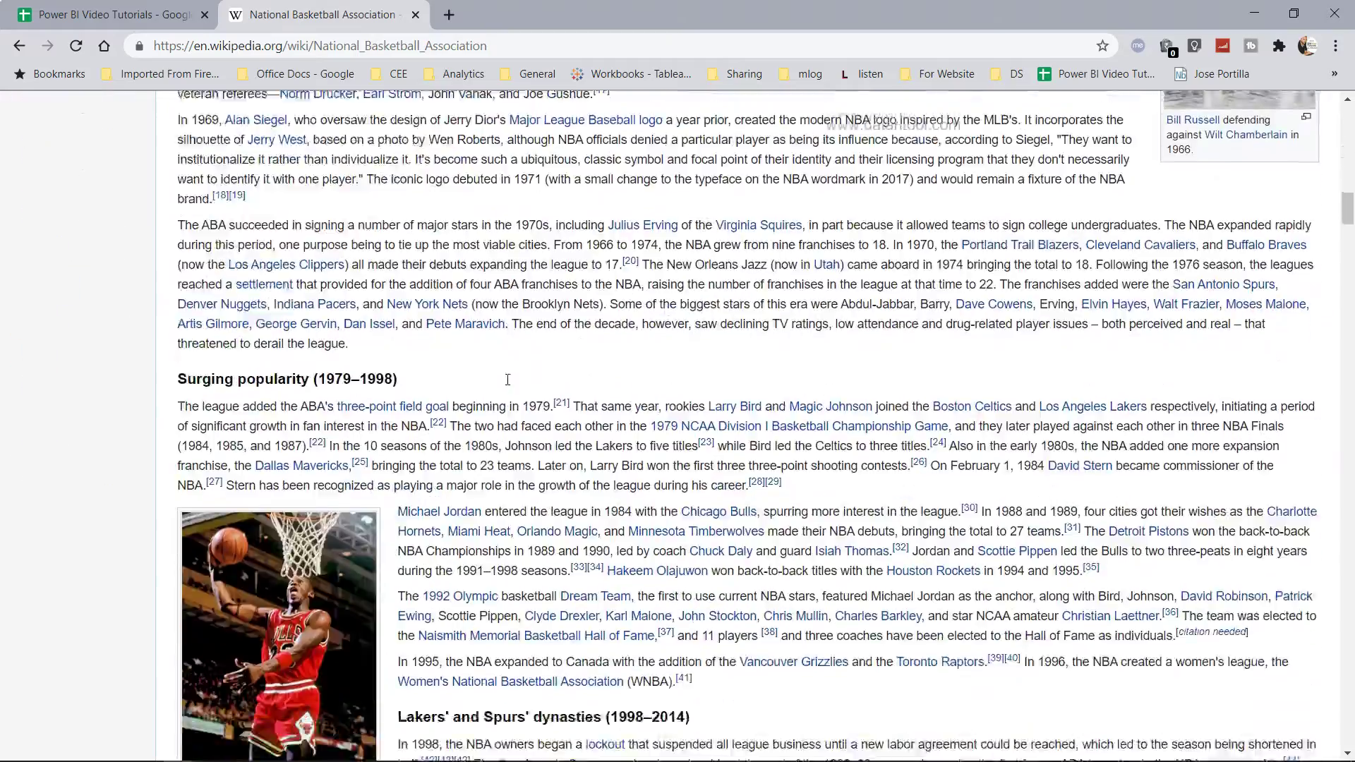
{"action": "scroll", "coordinate": [507, 385], "scroll_direction": "down", "scroll_amount": 18}
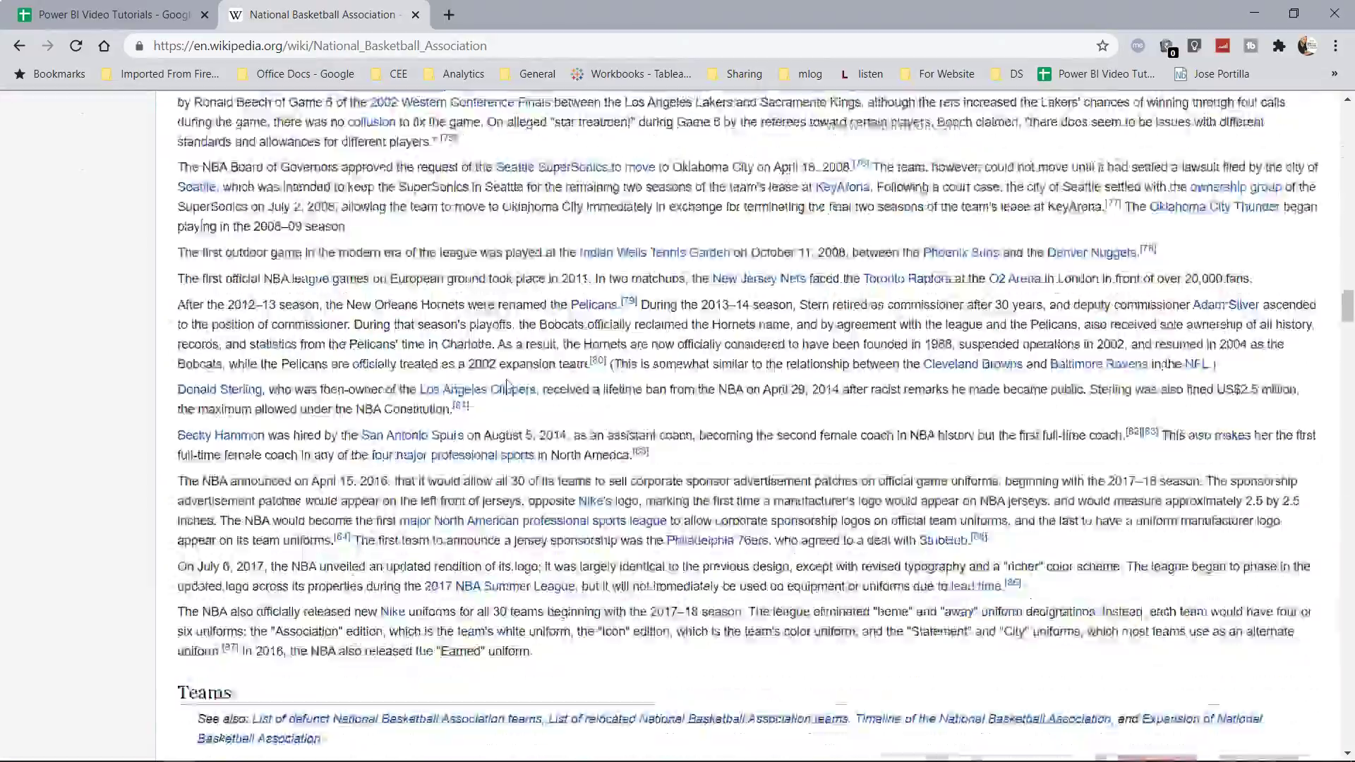
{"action": "scroll", "coordinate": [508, 384], "scroll_direction": "down", "scroll_amount": 2}
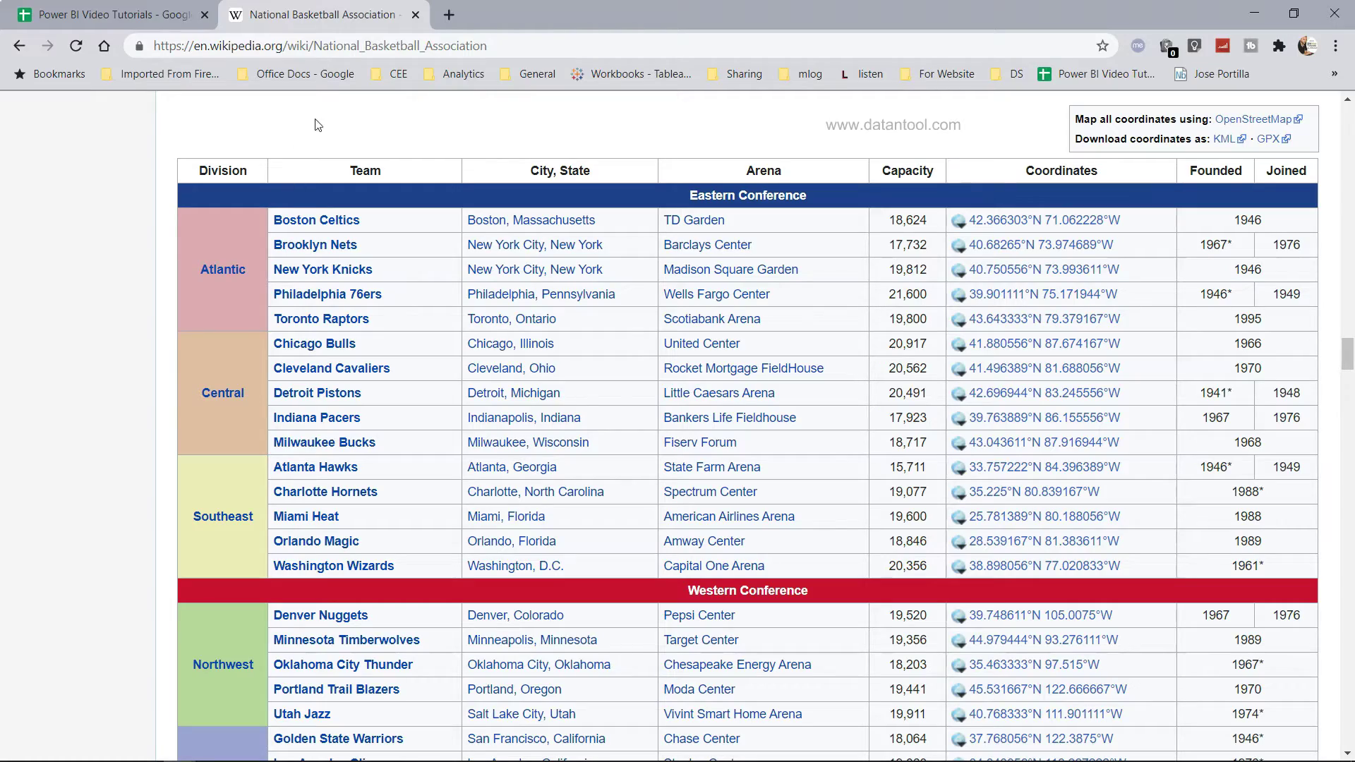
{"action": "scroll", "coordinate": [557, 283], "scroll_direction": "down", "scroll_amount": 15}
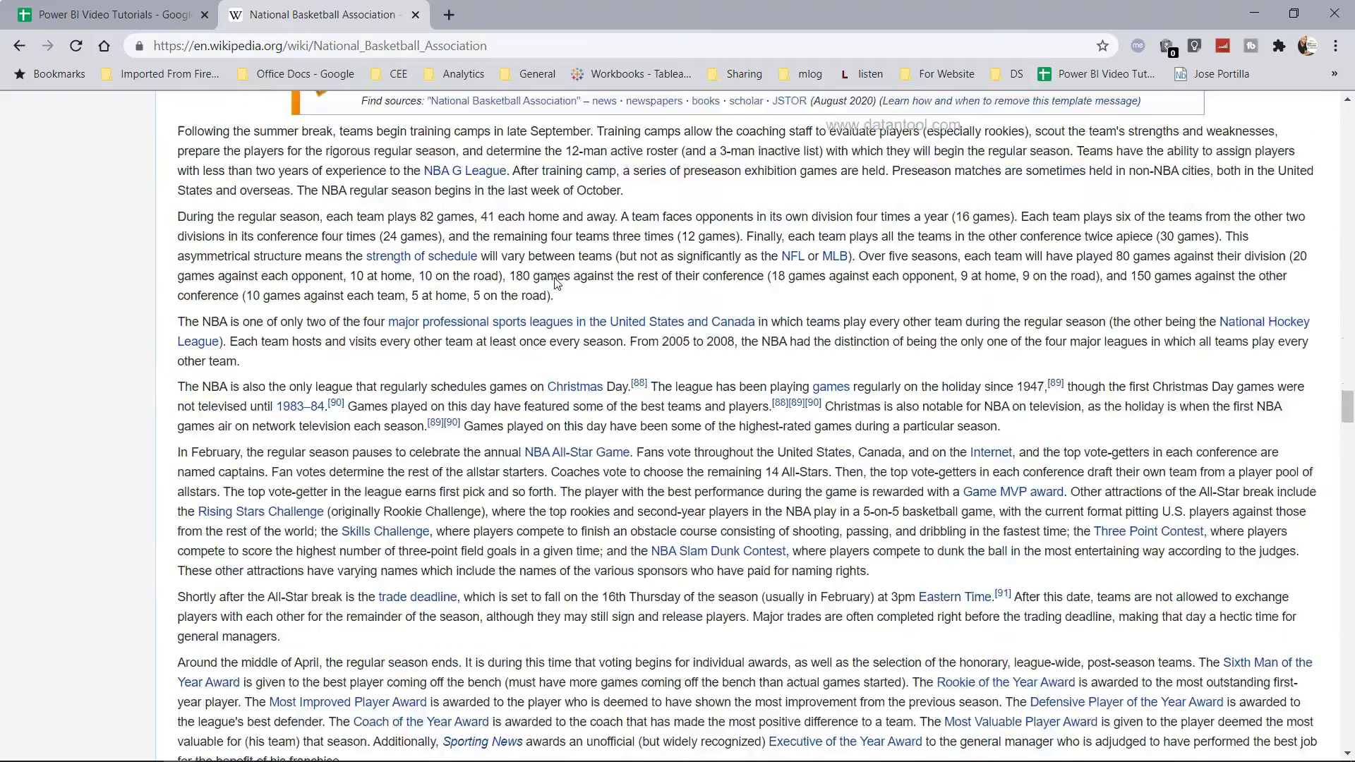
{"action": "scroll", "coordinate": [556, 283], "scroll_direction": "down", "scroll_amount": 20}
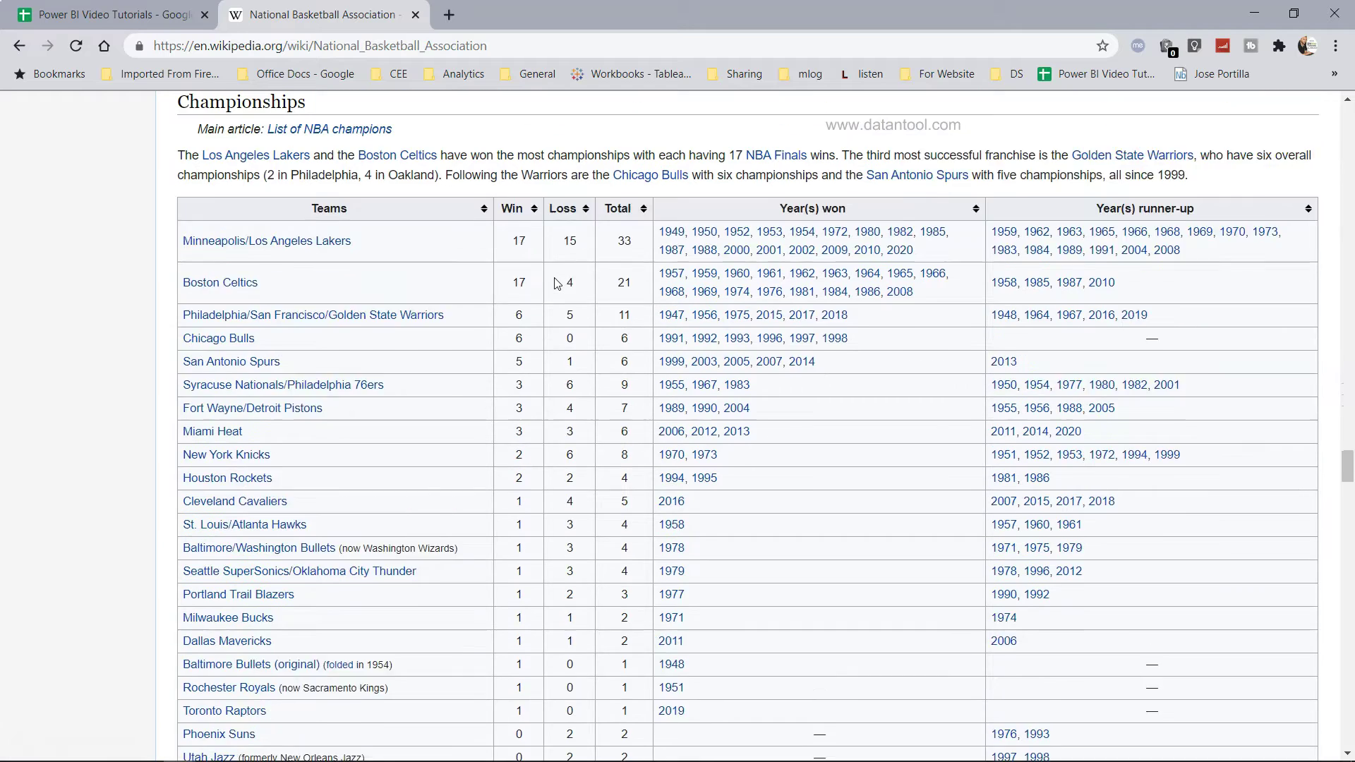
{"action": "scroll", "coordinate": [557, 283], "scroll_direction": "up", "scroll_amount": 1}
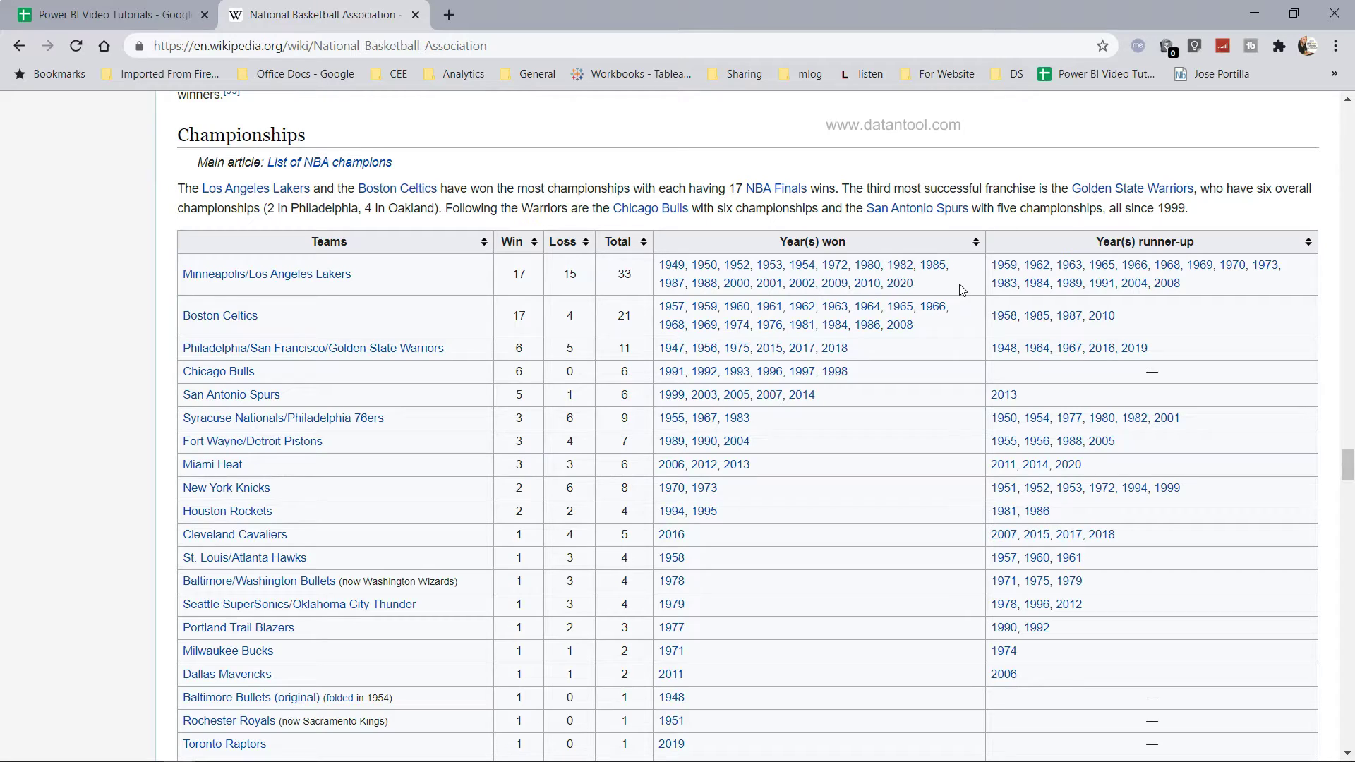
{"action": "scroll", "coordinate": [1213, 286], "scroll_direction": "down", "scroll_amount": 7}
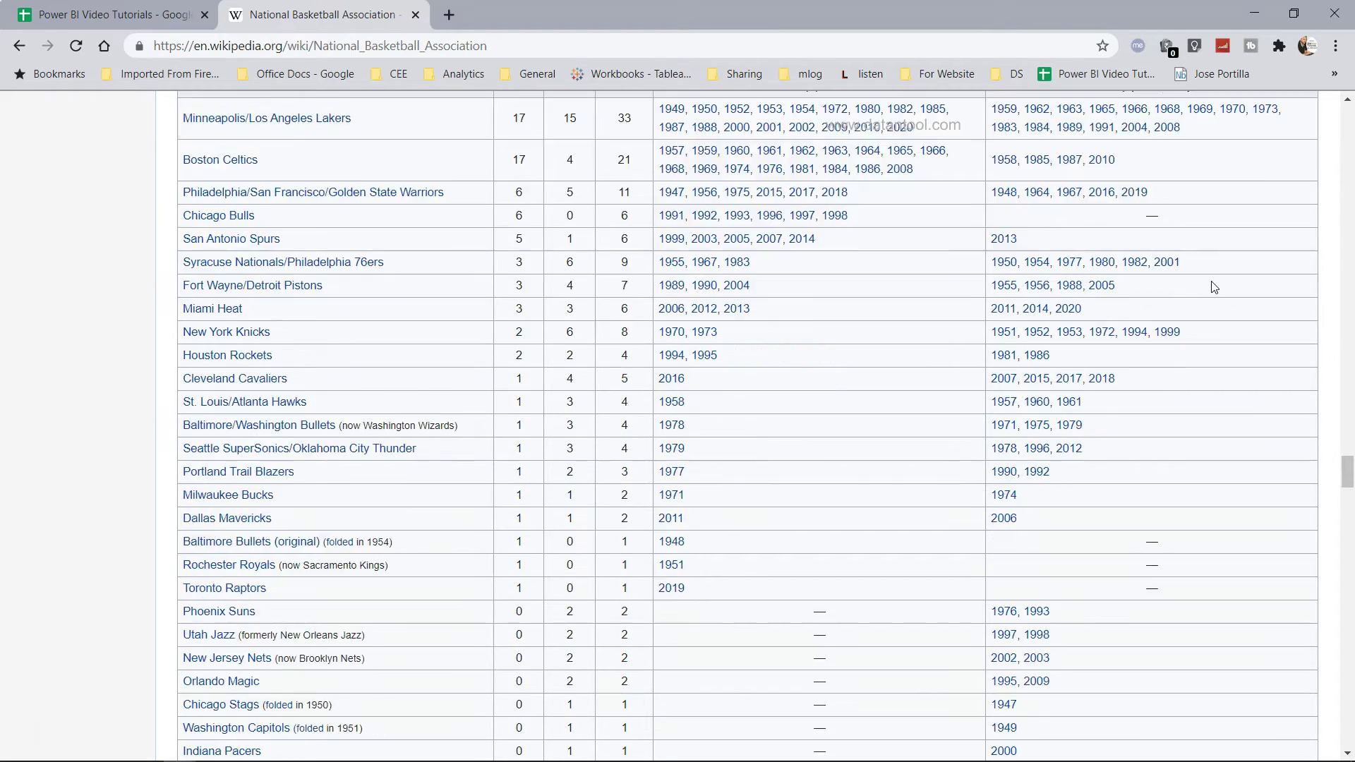
{"action": "scroll", "coordinate": [1213, 287], "scroll_direction": "up", "scroll_amount": 10}
{"action": "scroll", "coordinate": [1213, 286], "scroll_direction": "up", "scroll_amount": 2}
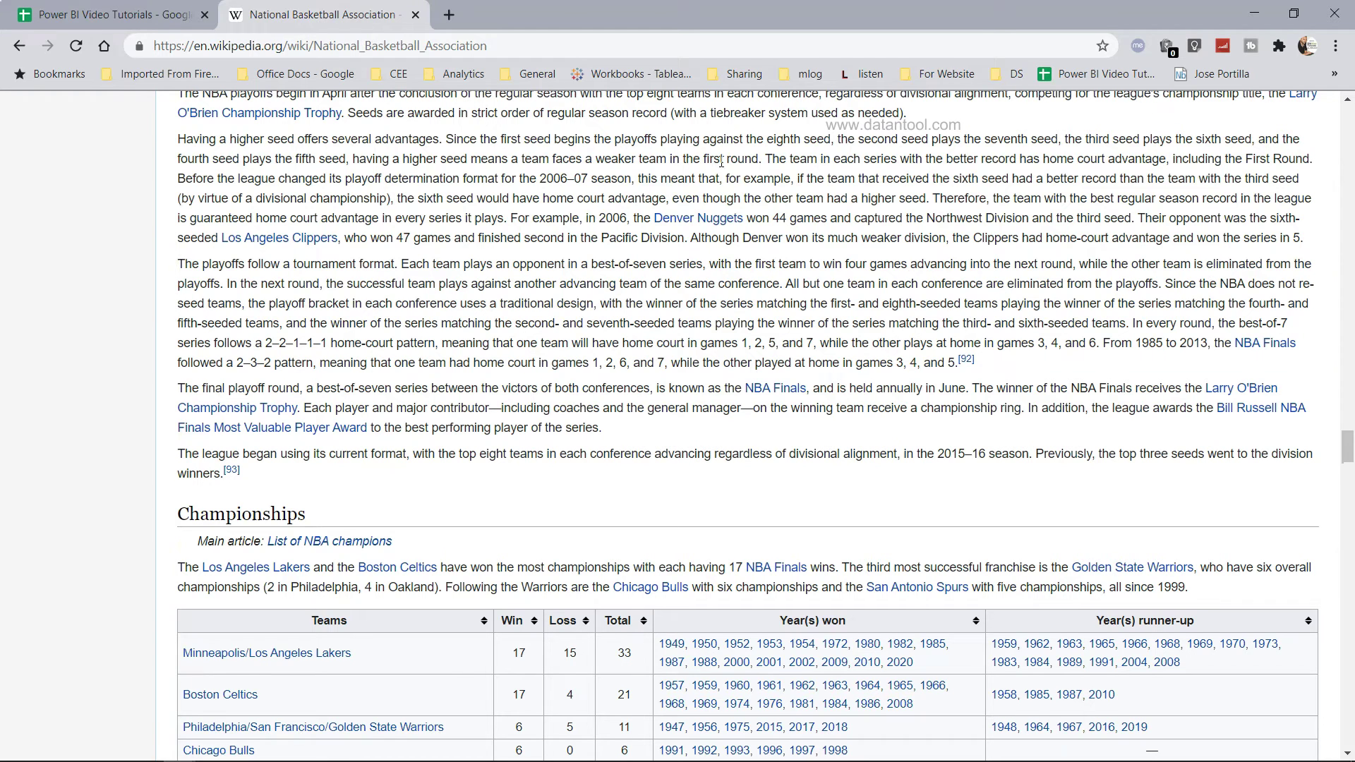
- Switch to Power BI Desktop and choose Web as the Get data source
{"action": "mouse_move", "coordinate": [591, 753]}
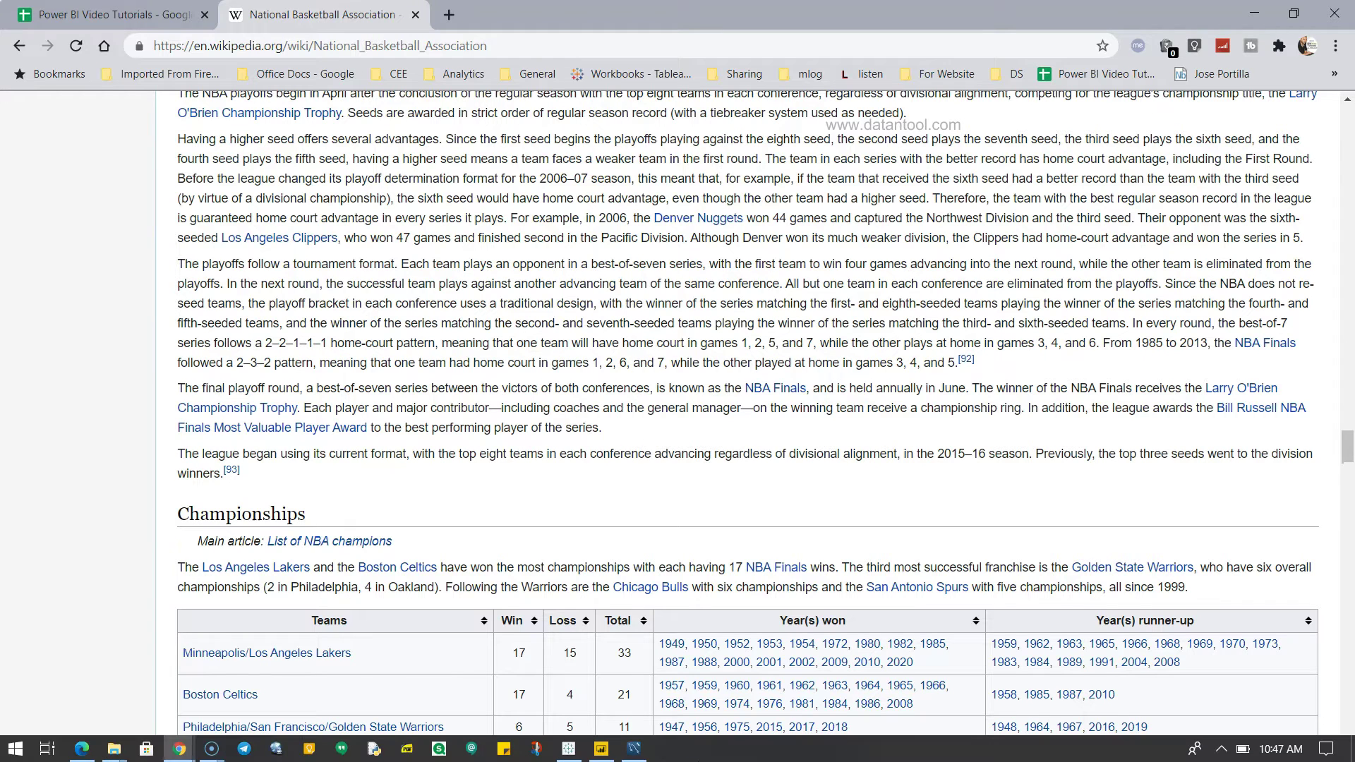
{"action": "left_click", "coordinate": [601, 750]}
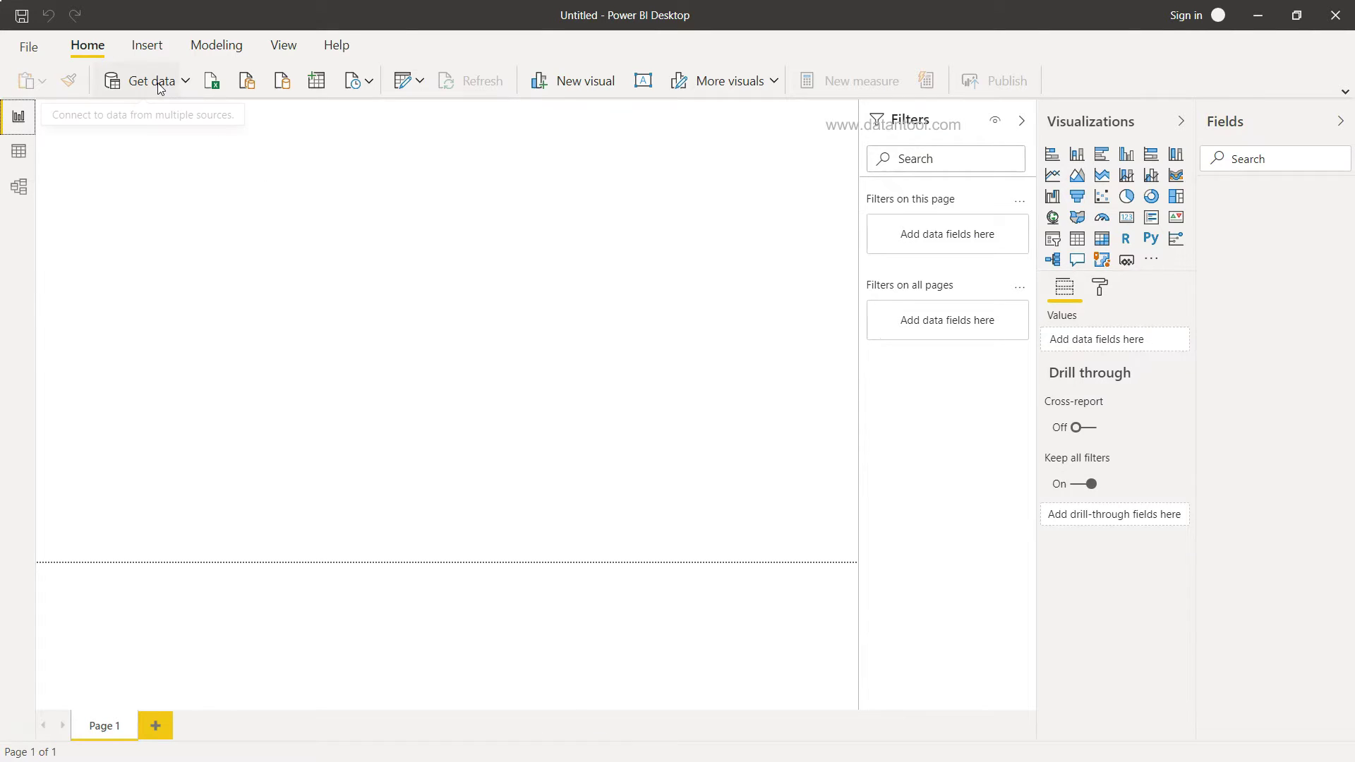
{"action": "left_click", "coordinate": [184, 84]}
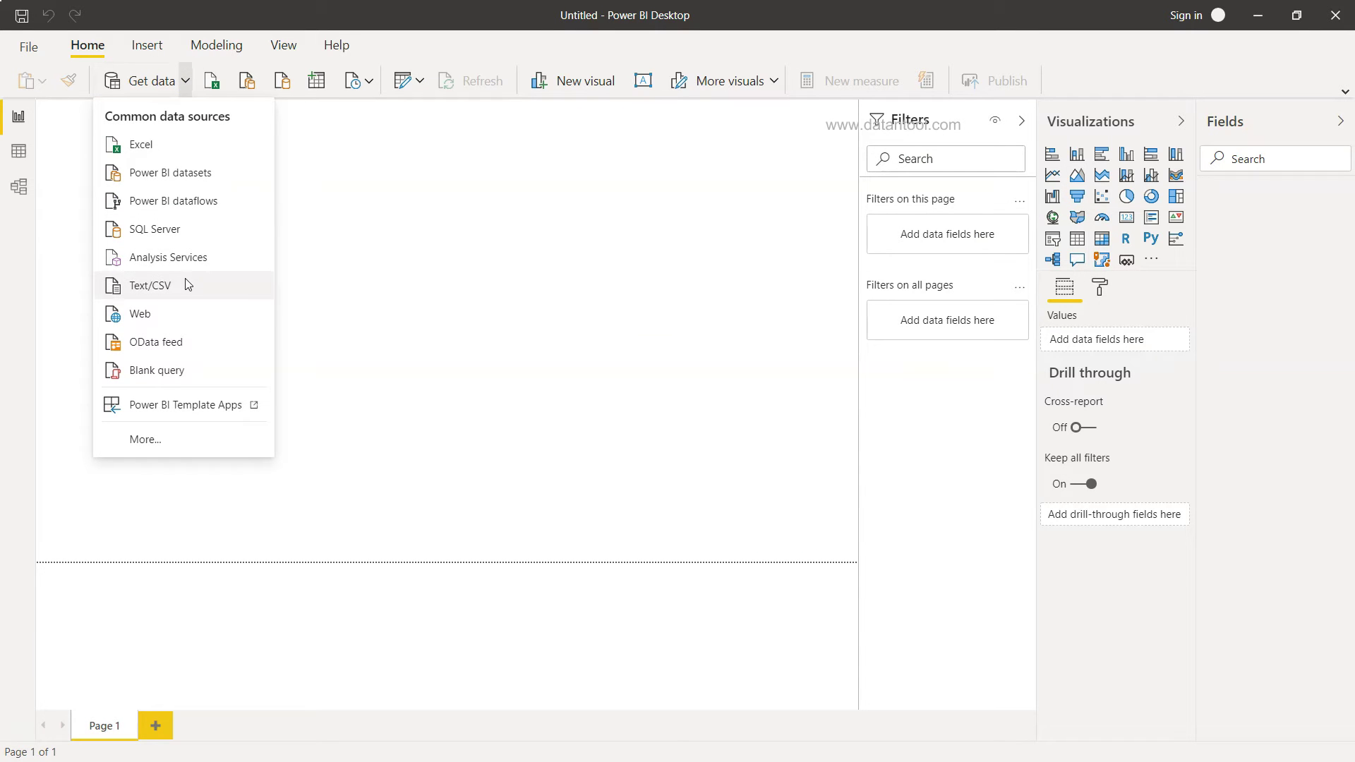
{"action": "left_click", "coordinate": [186, 313]}
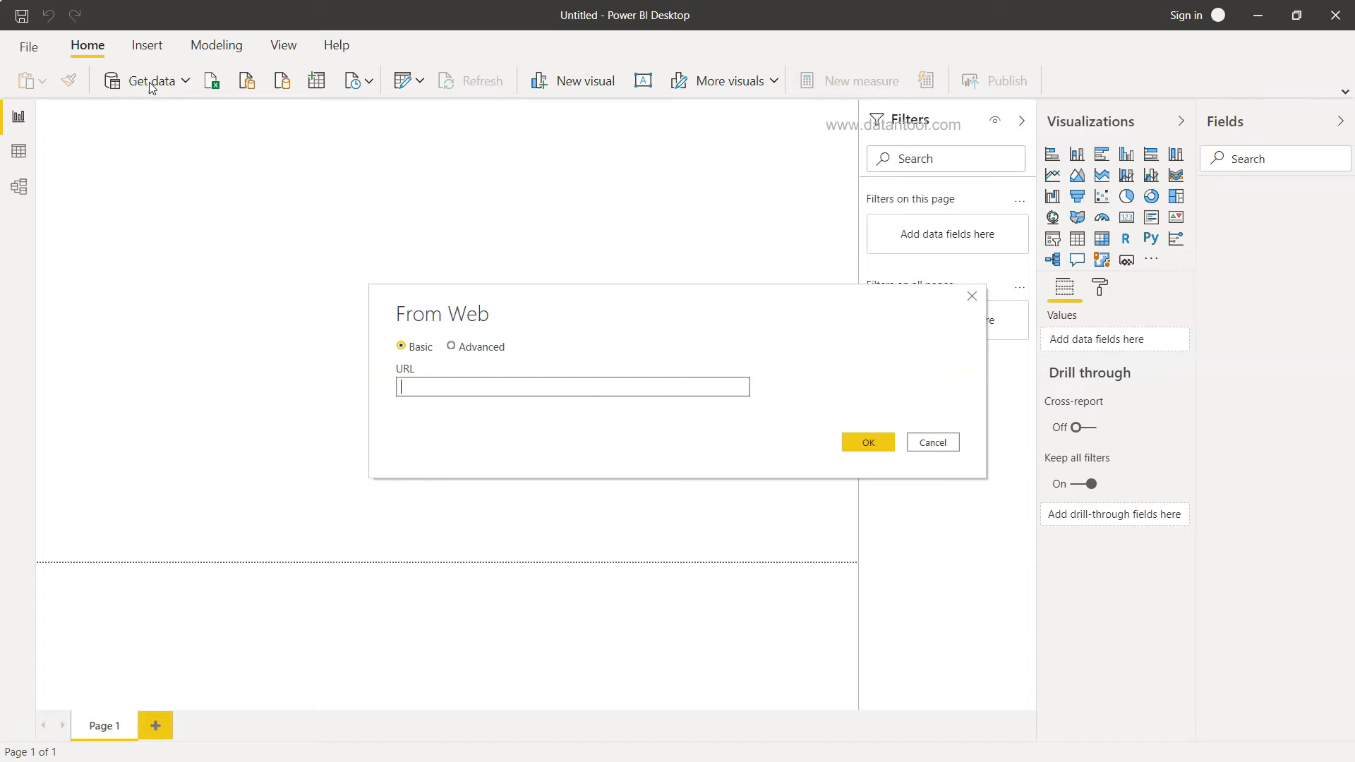
- Paste the NBA Wikipedia article's URL into the From Web dialog and connect
{"action": "key", "text": "alt+Tab"}
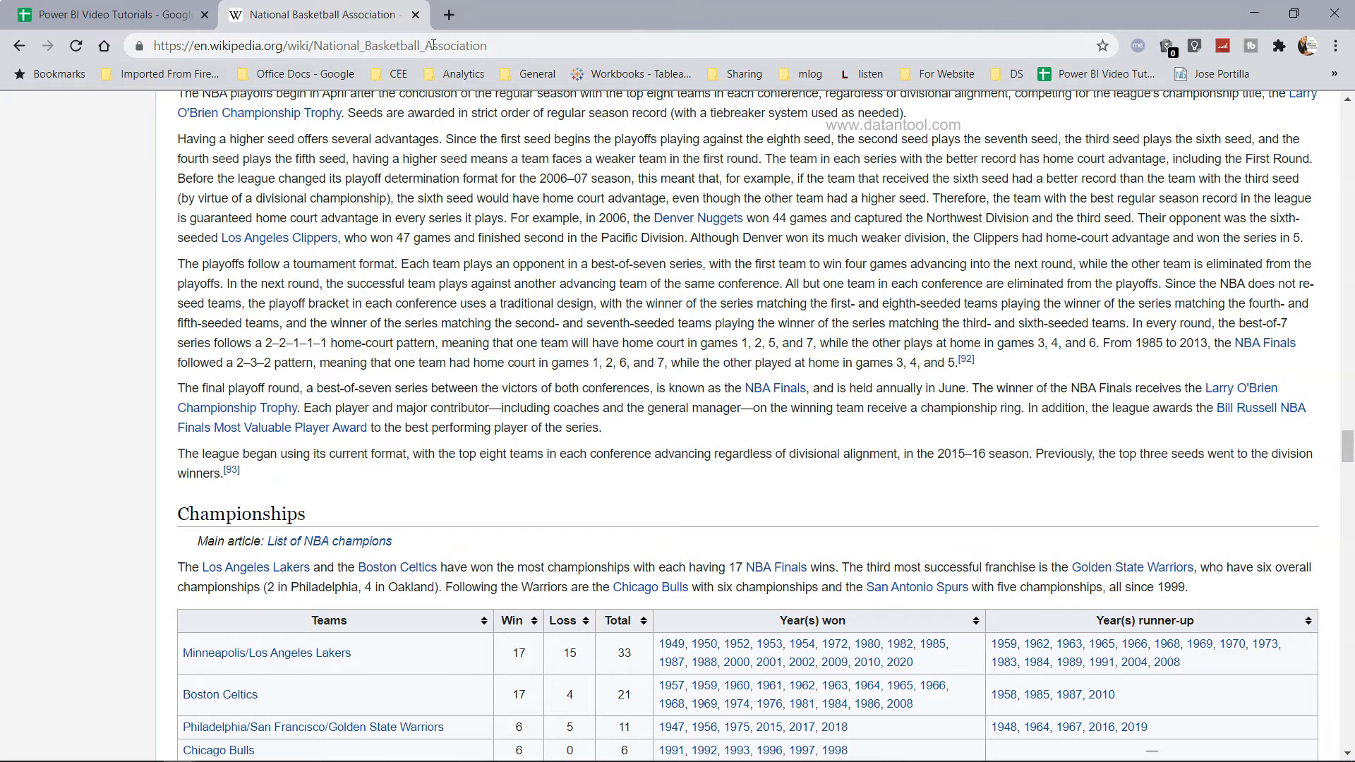
{"action": "left_click", "coordinate": [511, 47]}
{"action": "key", "text": "ctrl+c"}
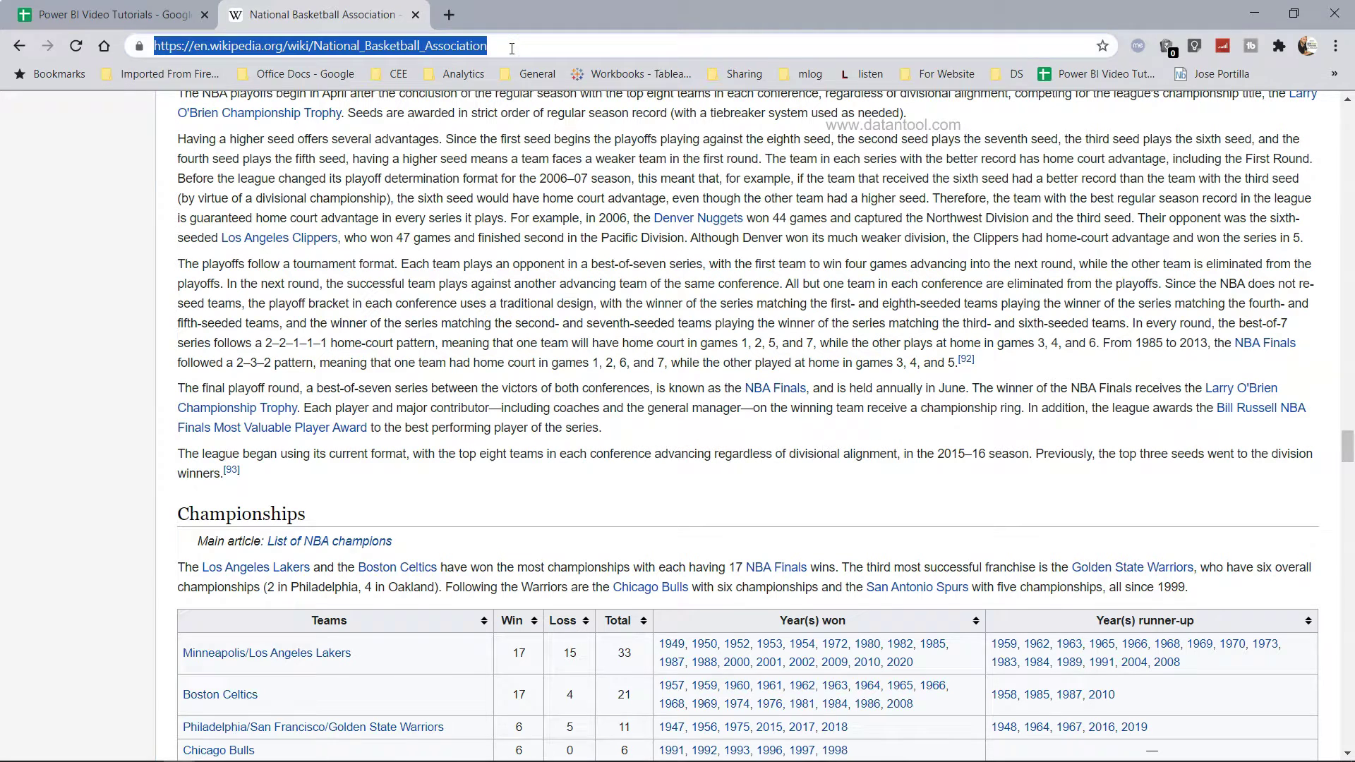
{"action": "key", "text": "alt+Tab"}
{"action": "key", "text": "ctrl+v"}
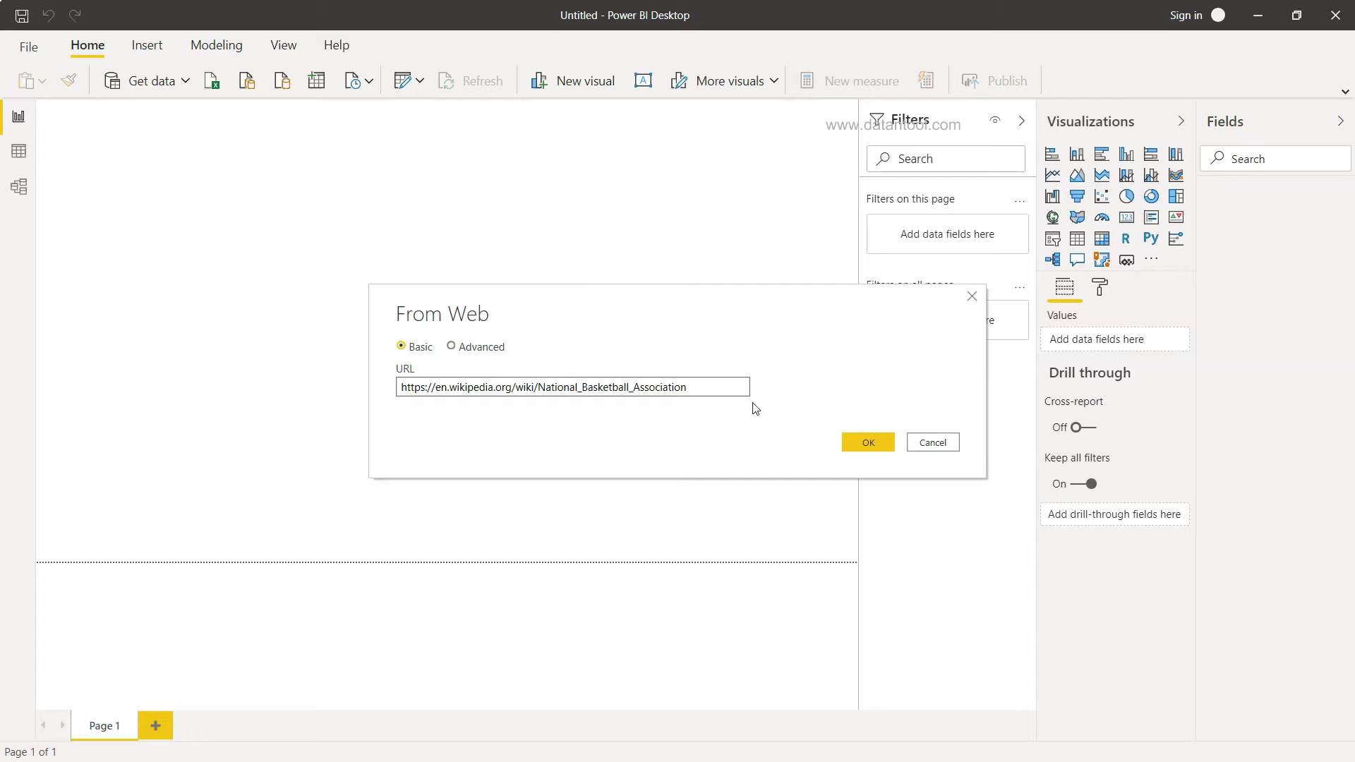
{"action": "left_click", "coordinate": [868, 443]}
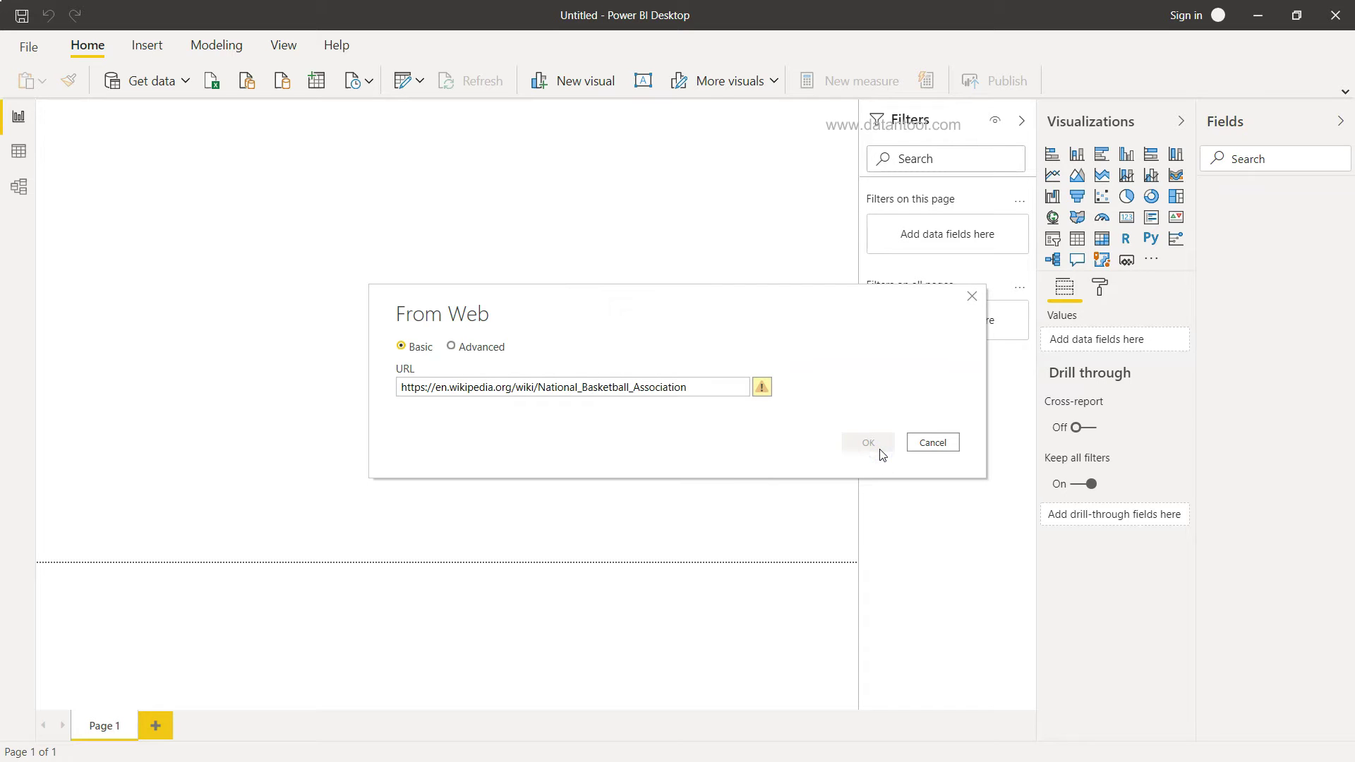
{"action": "left_click", "coordinate": [762, 390]}
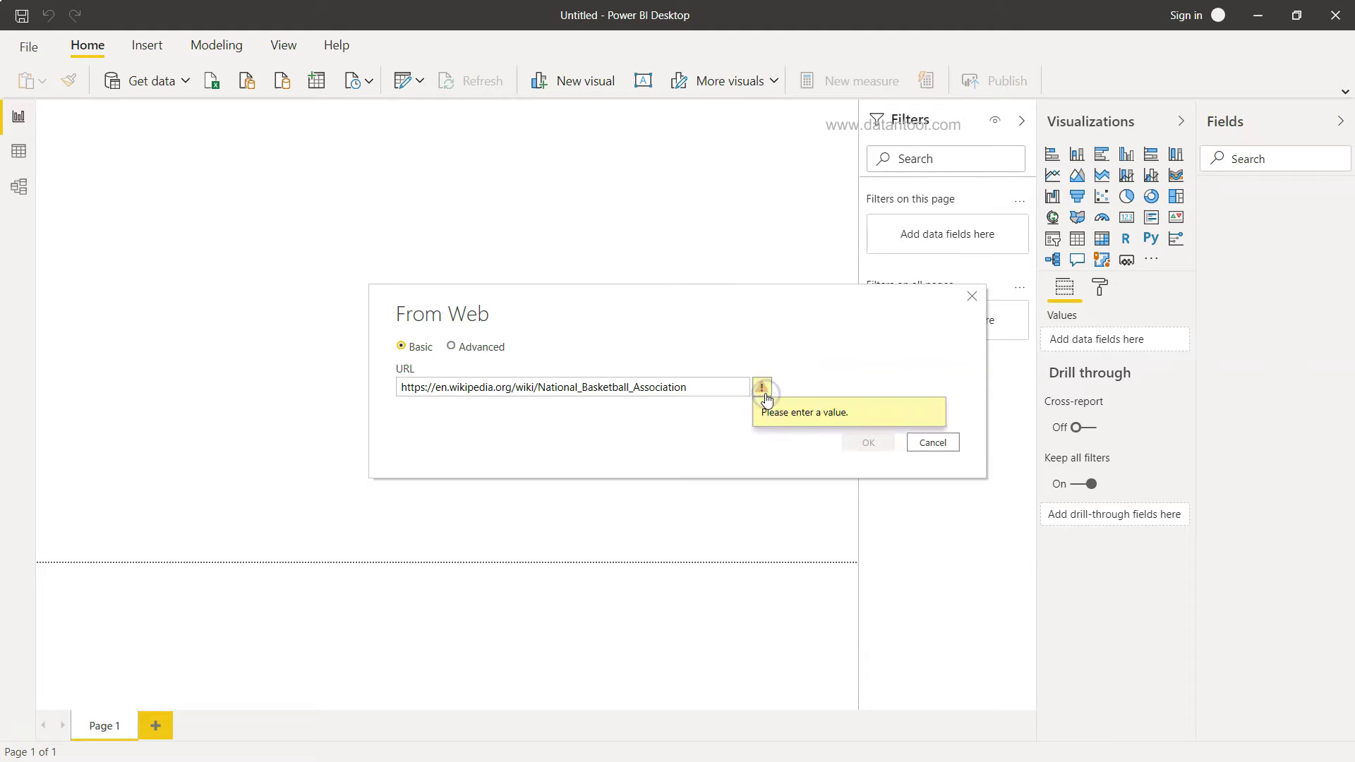
{"action": "left_click", "coordinate": [708, 390]}
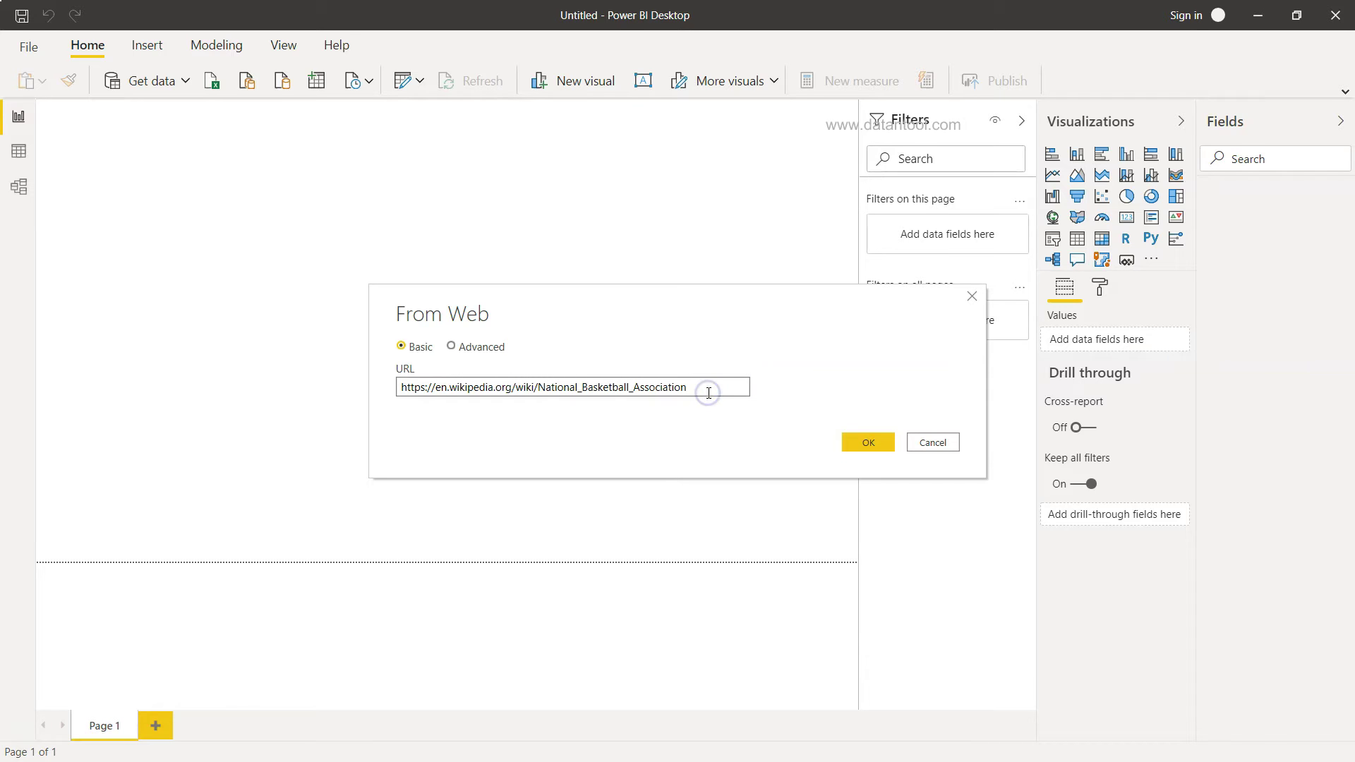
{"action": "left_click", "coordinate": [846, 444]}
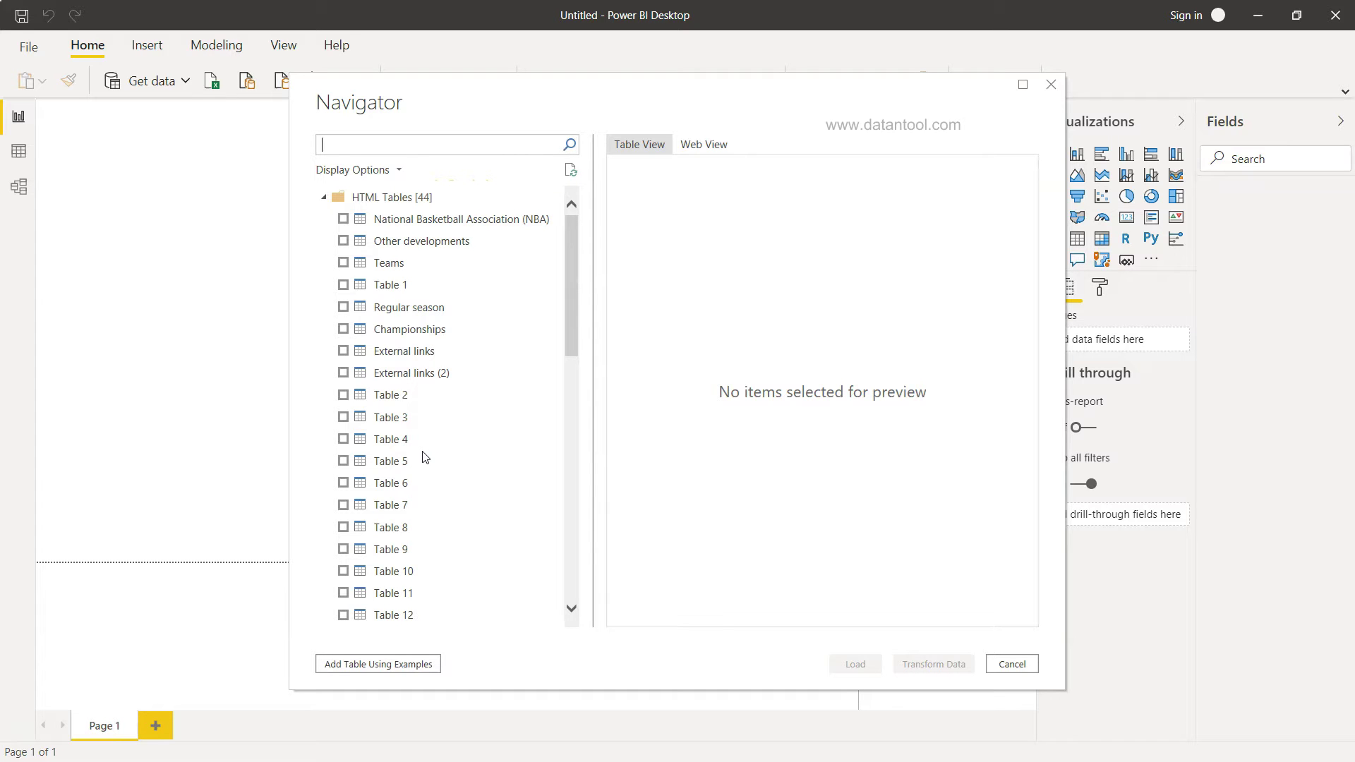
- Preview the Championships table in the Navigator, scrolling across all its columns
{"action": "left_click", "coordinate": [445, 334]}
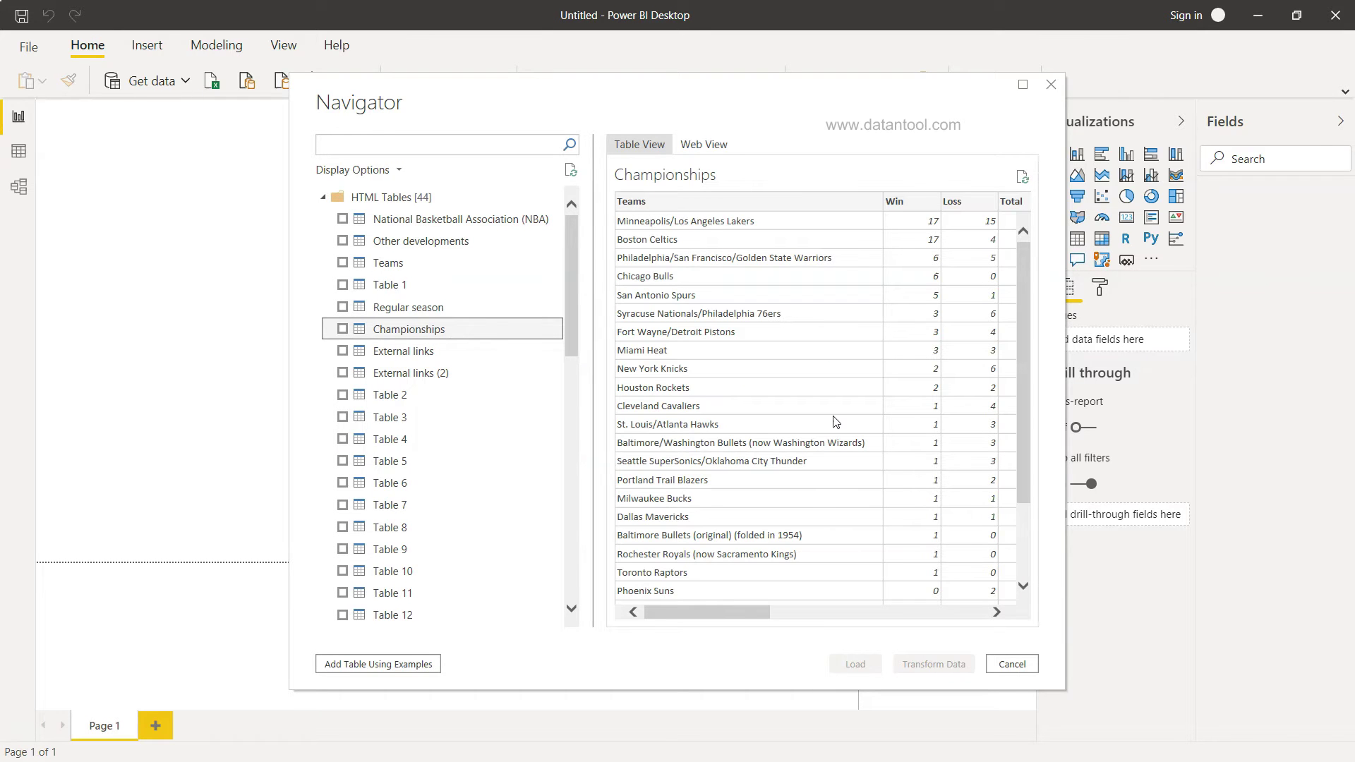
{"action": "scroll", "coordinate": [836, 422], "scroll_direction": "right", "scroll_amount": 3}
{"action": "scroll", "coordinate": [946, 246], "scroll_direction": "right", "scroll_amount": 2}
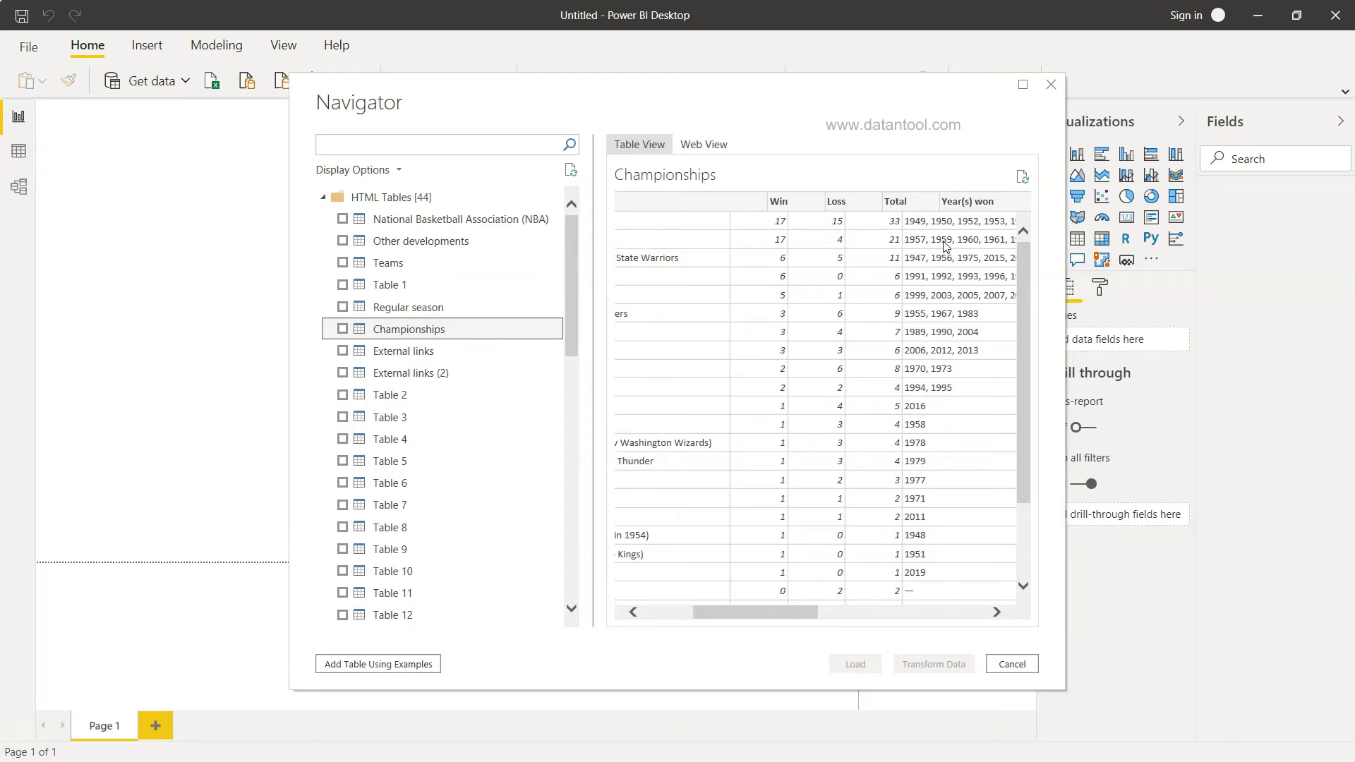
{"action": "scroll", "coordinate": [946, 246], "scroll_direction": "right", "scroll_amount": 1}
{"action": "scroll", "coordinate": [837, 303], "scroll_direction": "right", "scroll_amount": 2}
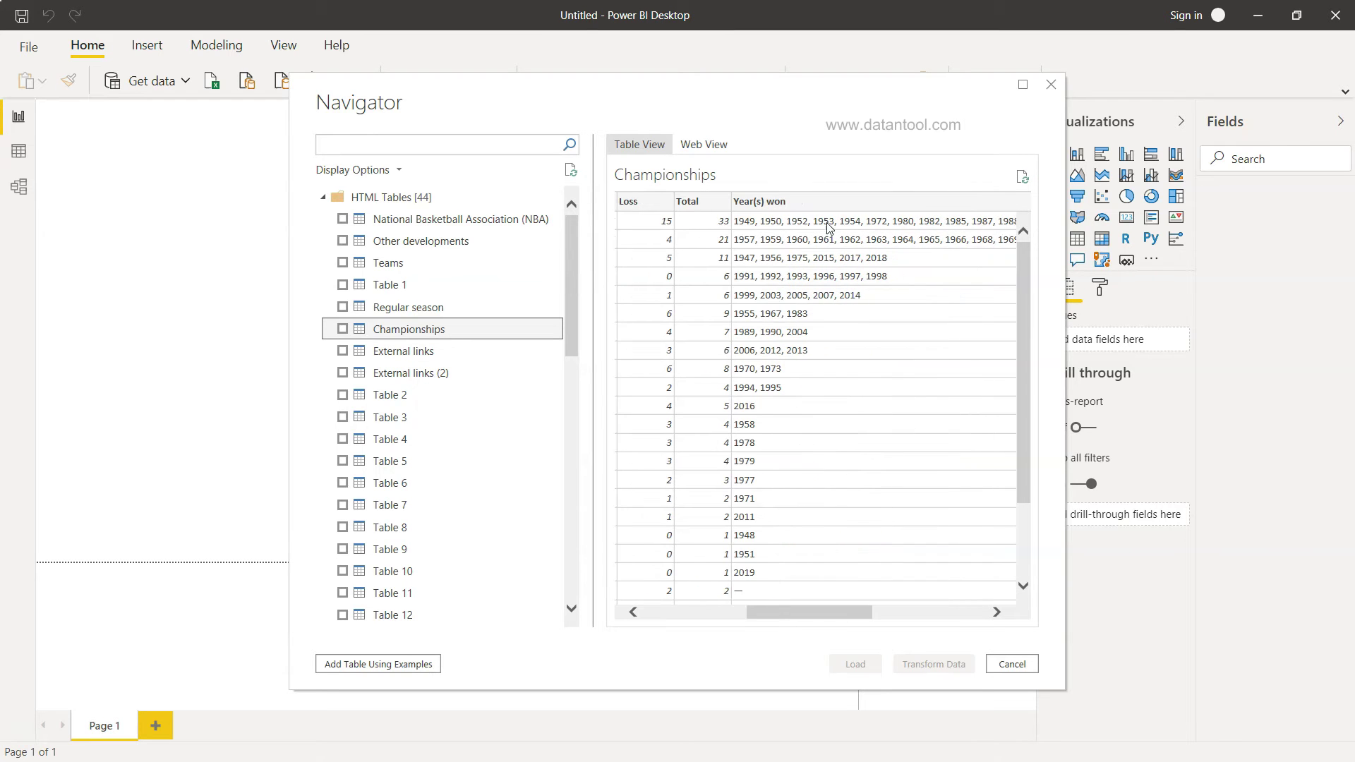
{"action": "scroll", "coordinate": [829, 315], "scroll_direction": "right", "scroll_amount": 3}
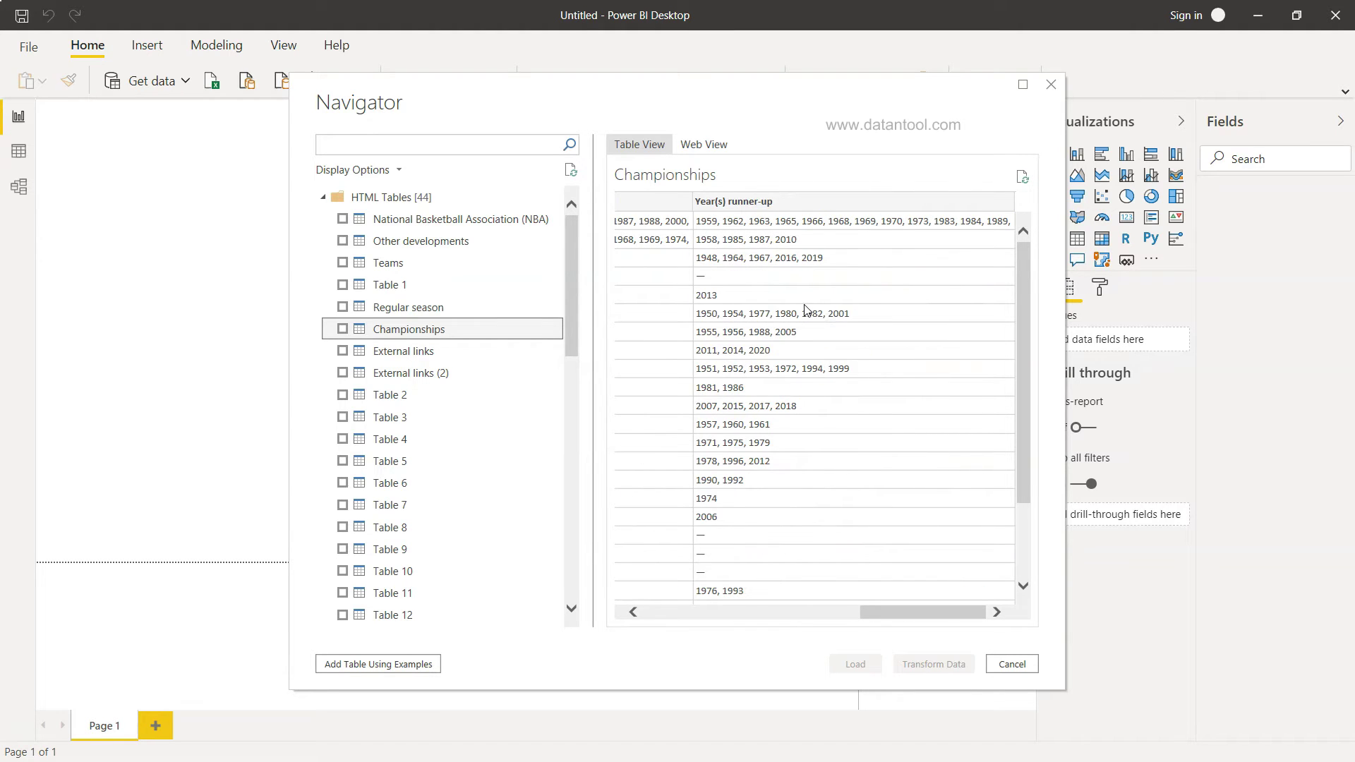
- Preview the Regular season, Table 1, Teams and other tables, then tick Championships for import
{"action": "left_click", "coordinate": [479, 306]}
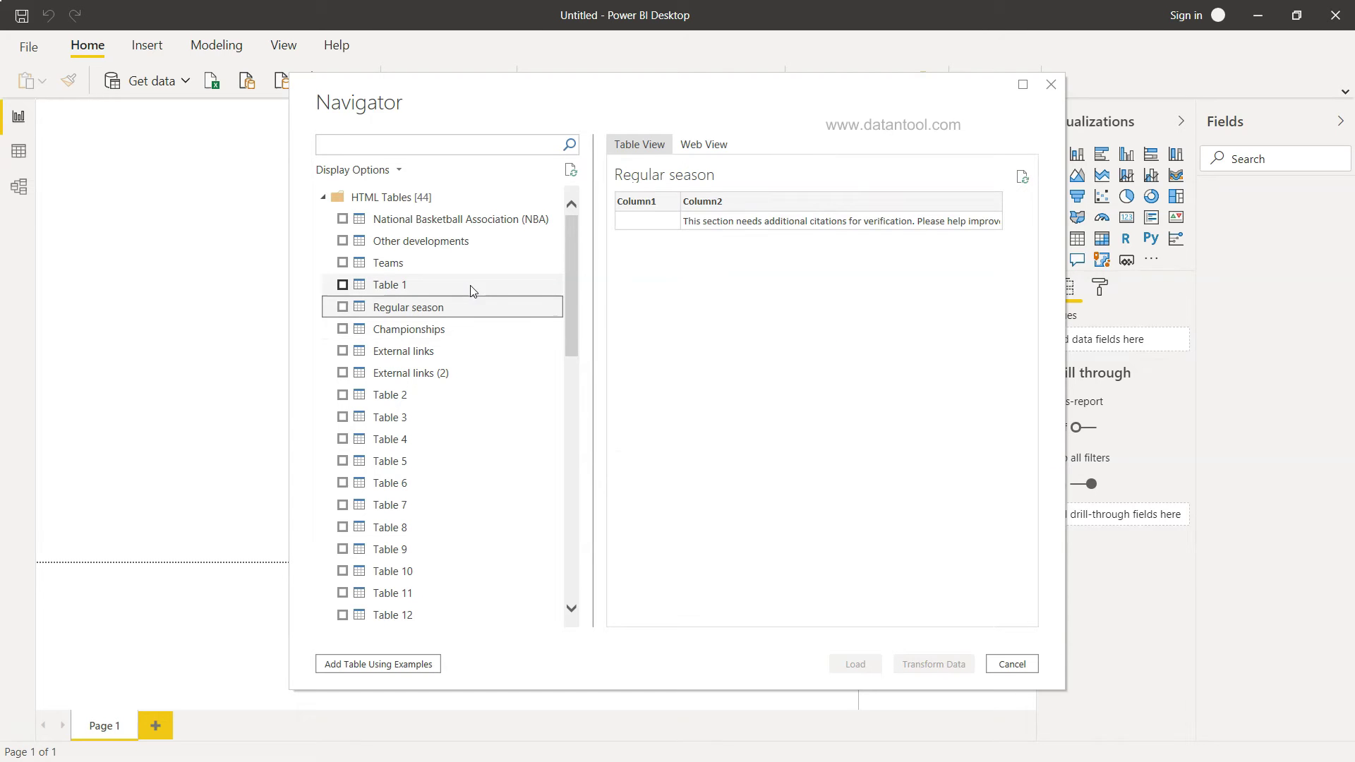
{"action": "left_click", "coordinate": [472, 285]}
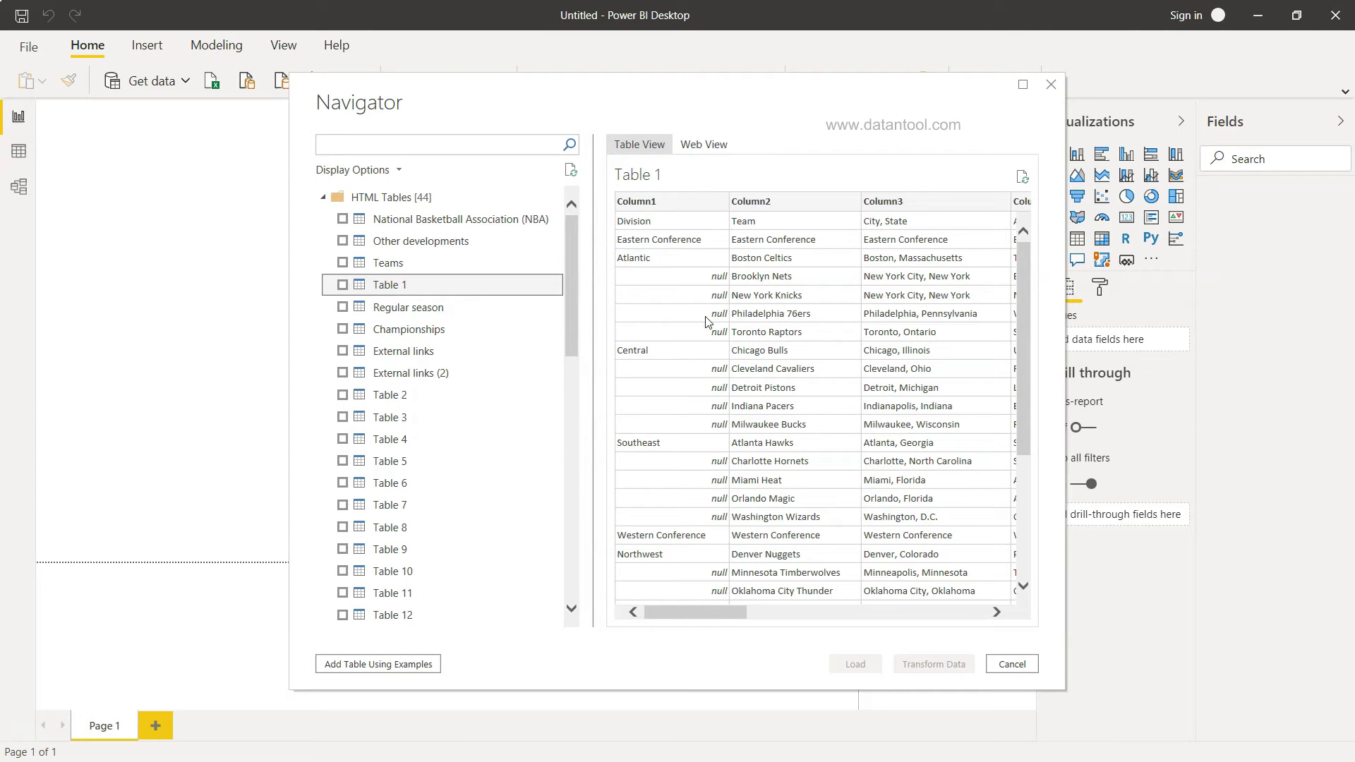
{"action": "scroll", "coordinate": [859, 430], "scroll_direction": "right", "scroll_amount": 10}
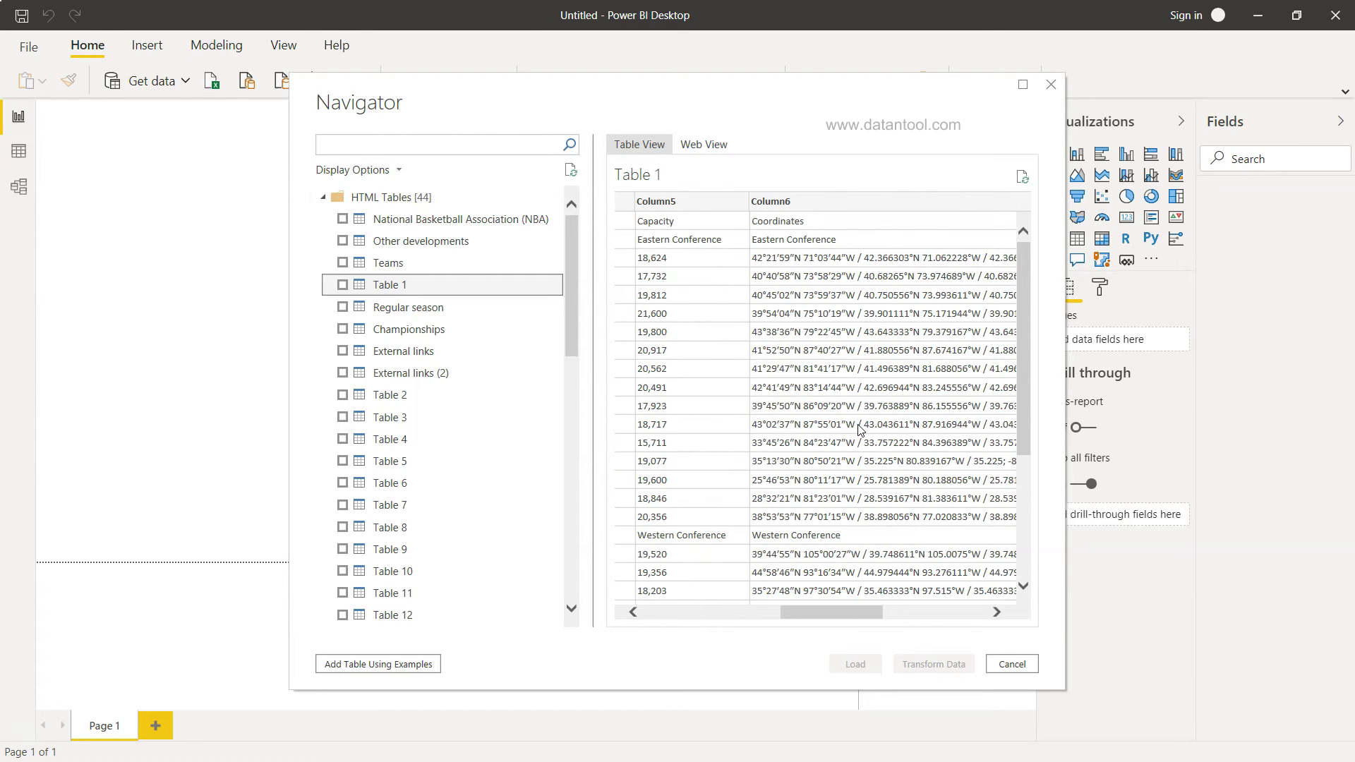
{"action": "scroll", "coordinate": [859, 430], "scroll_direction": "right", "scroll_amount": 5}
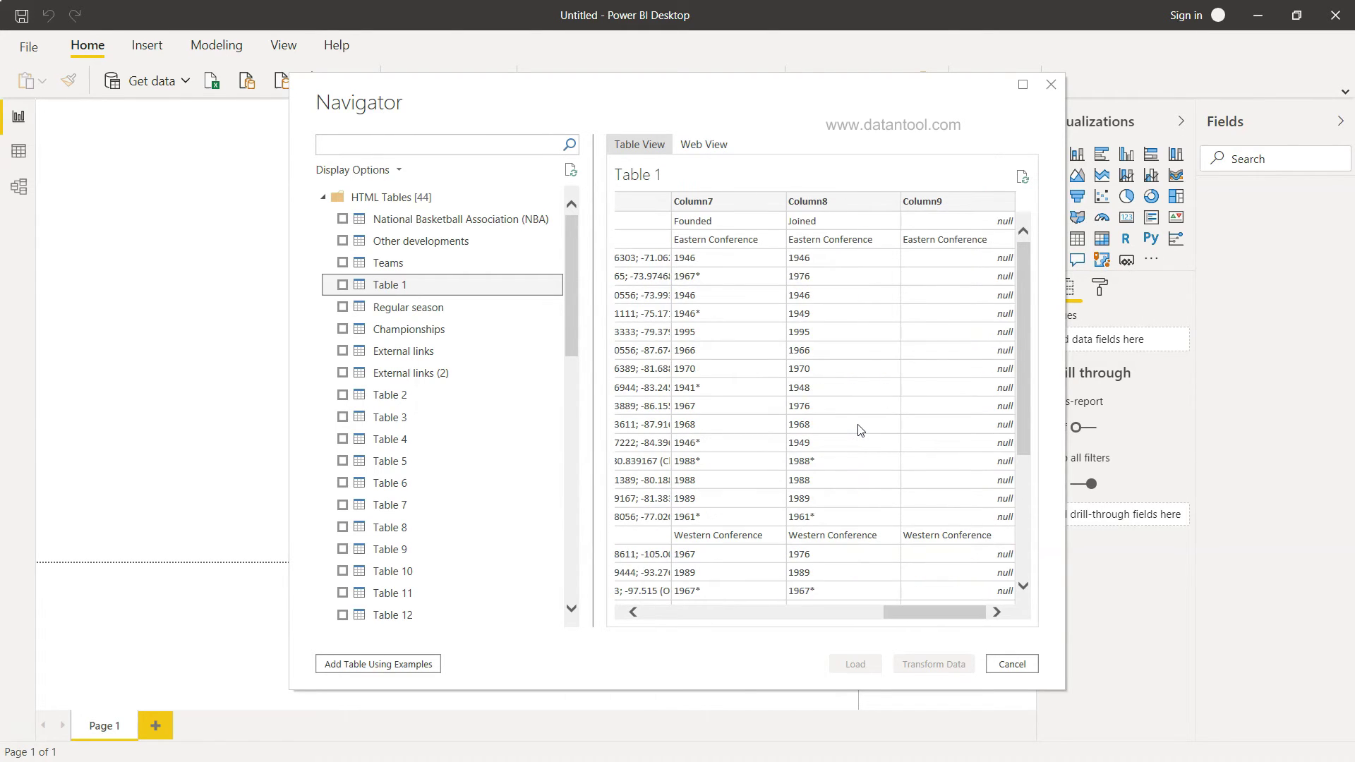
{"action": "scroll", "coordinate": [860, 429], "scroll_direction": "left", "scroll_amount": 15}
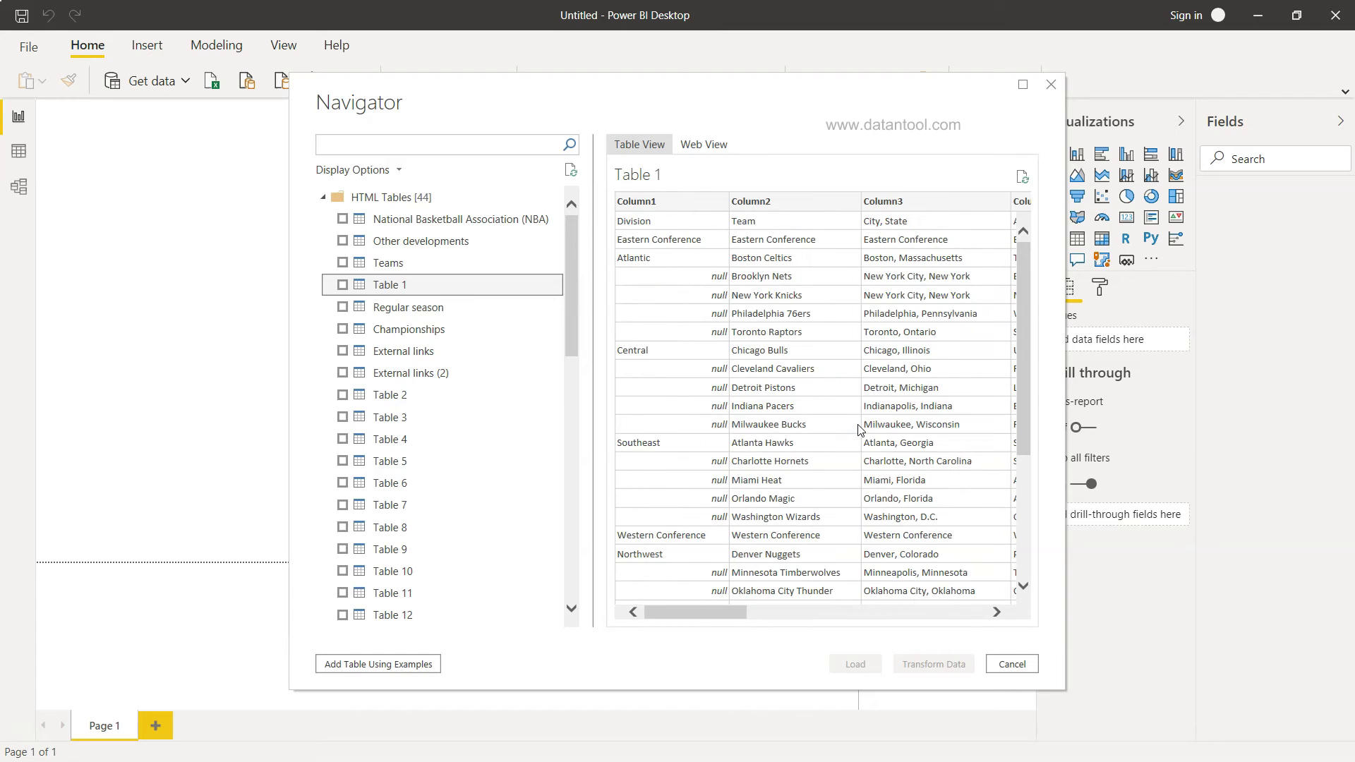
{"action": "left_click", "coordinate": [452, 267]}
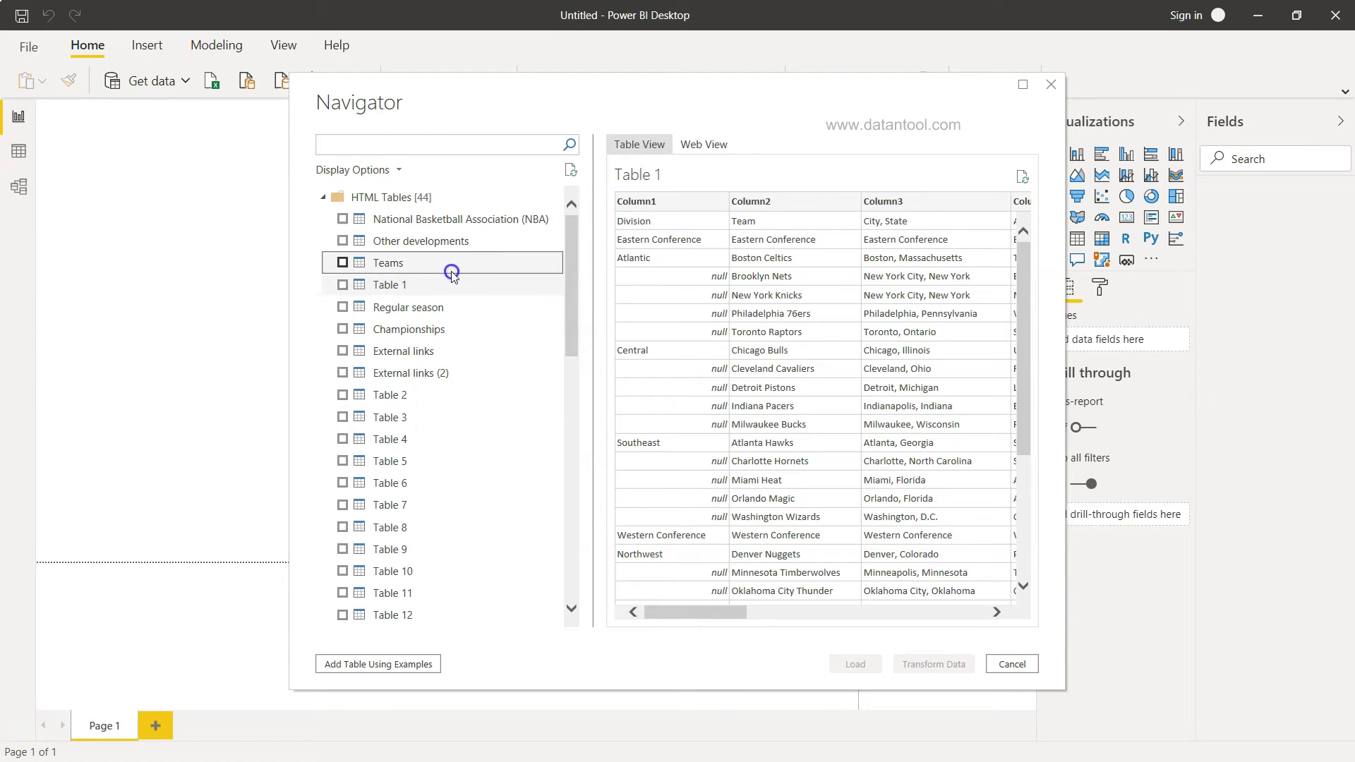
{"action": "left_click", "coordinate": [491, 240]}
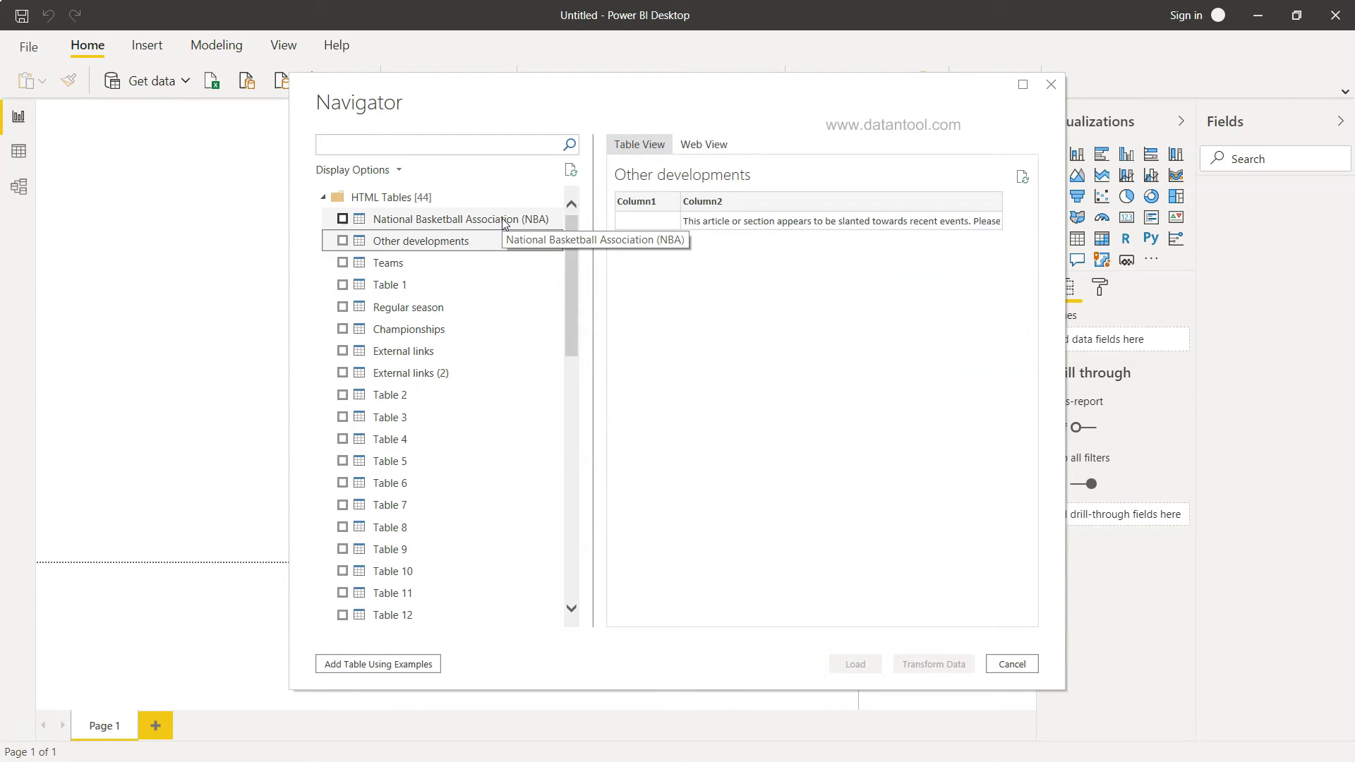
{"action": "left_click", "coordinate": [503, 220]}
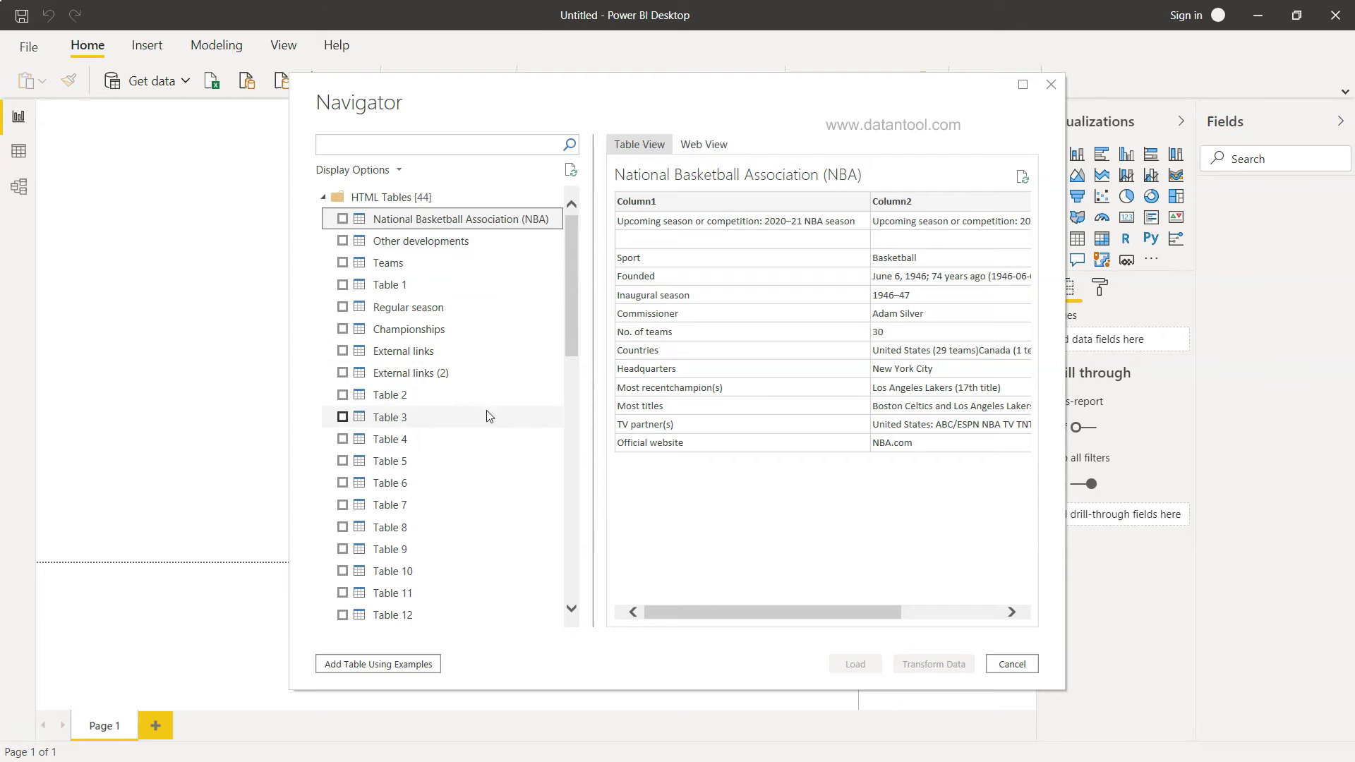
{"action": "left_click", "coordinate": [488, 330]}
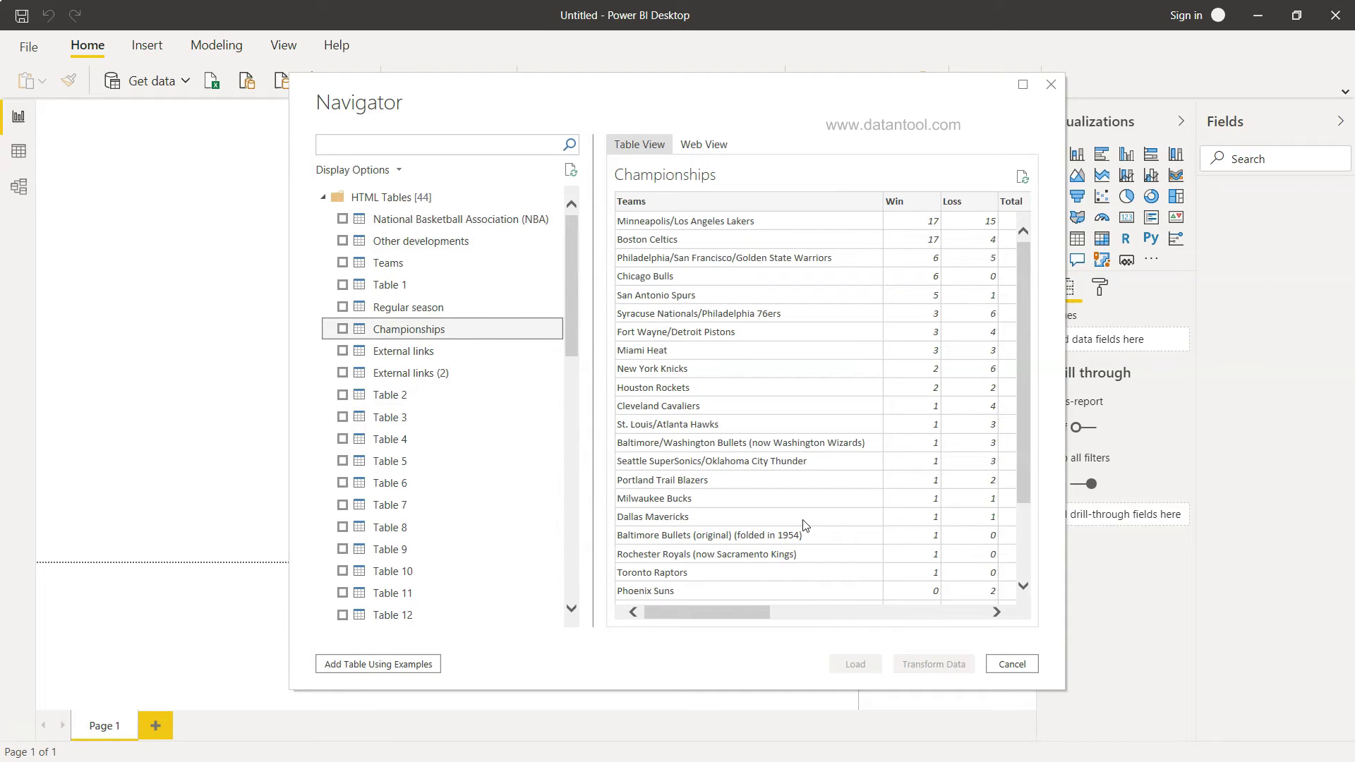
{"action": "left_click", "coordinate": [342, 329]}
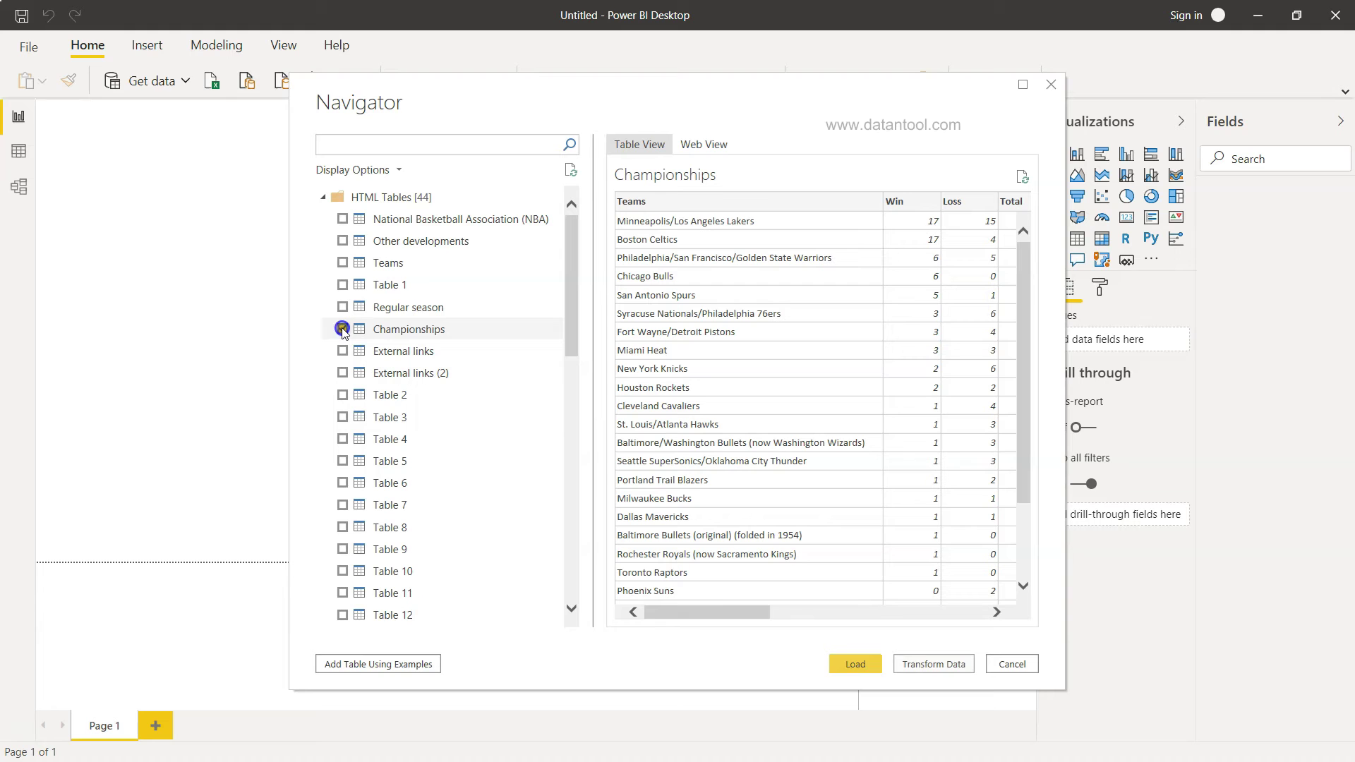
- Load the Championships table into the model and open the Data view
{"action": "left_click", "coordinate": [854, 664]}
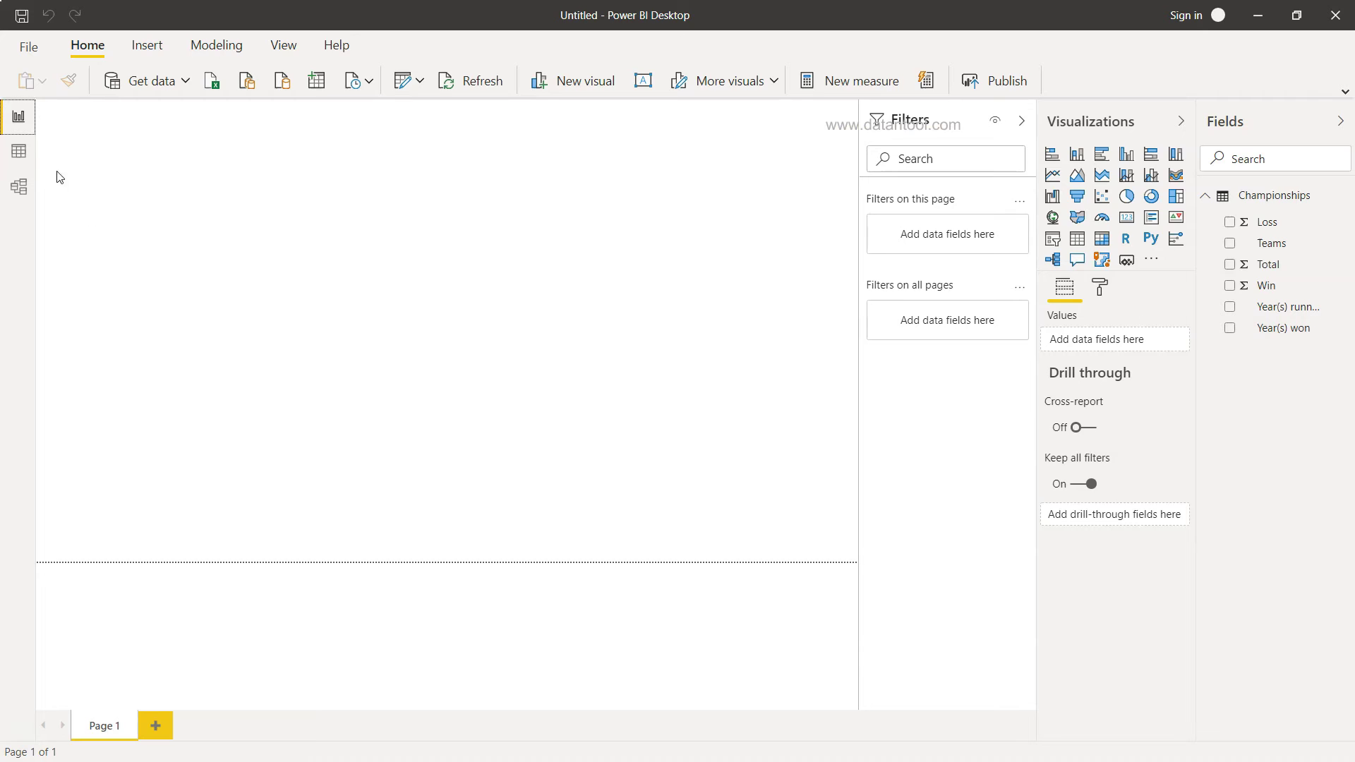
{"action": "left_click", "coordinate": [21, 152]}
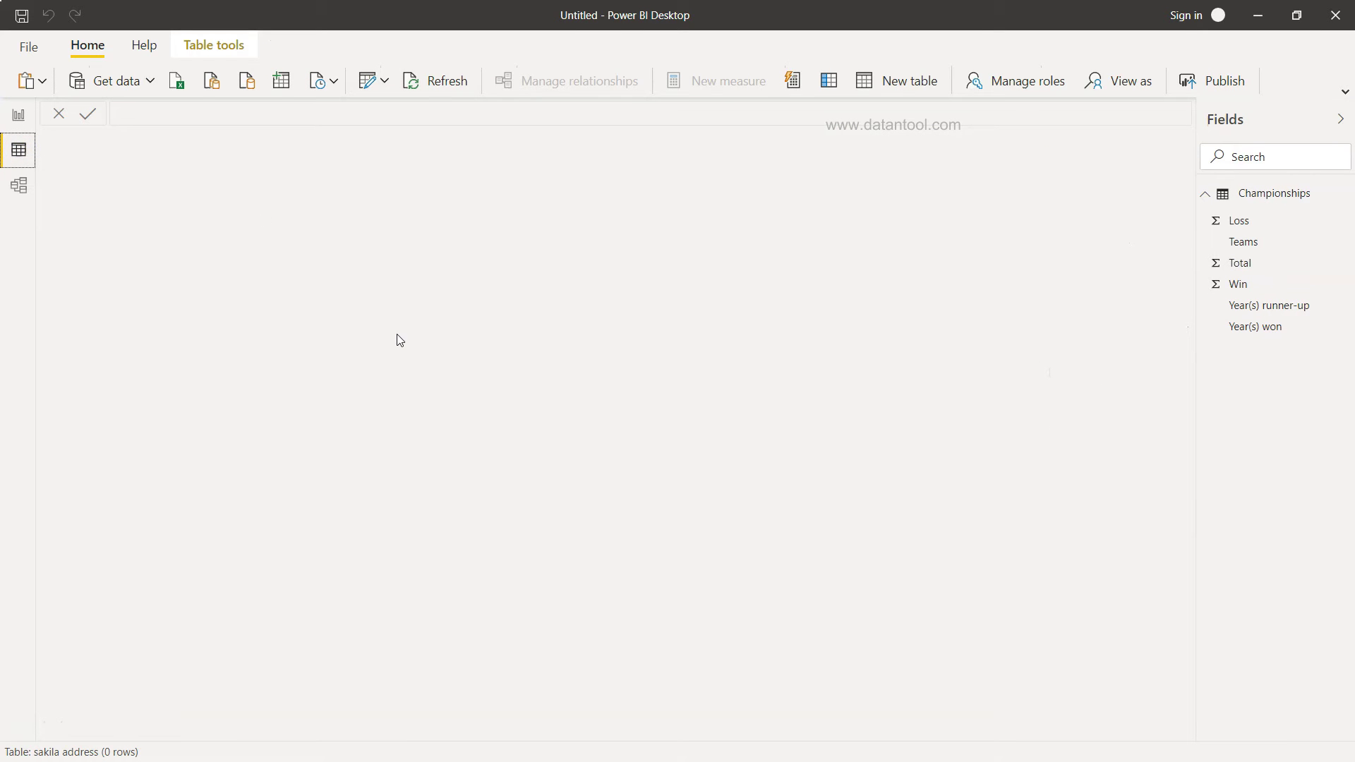
- Display the Championships rows from the Loss field and autofit the Year(s) won column
{"action": "left_click", "coordinate": [1241, 218]}
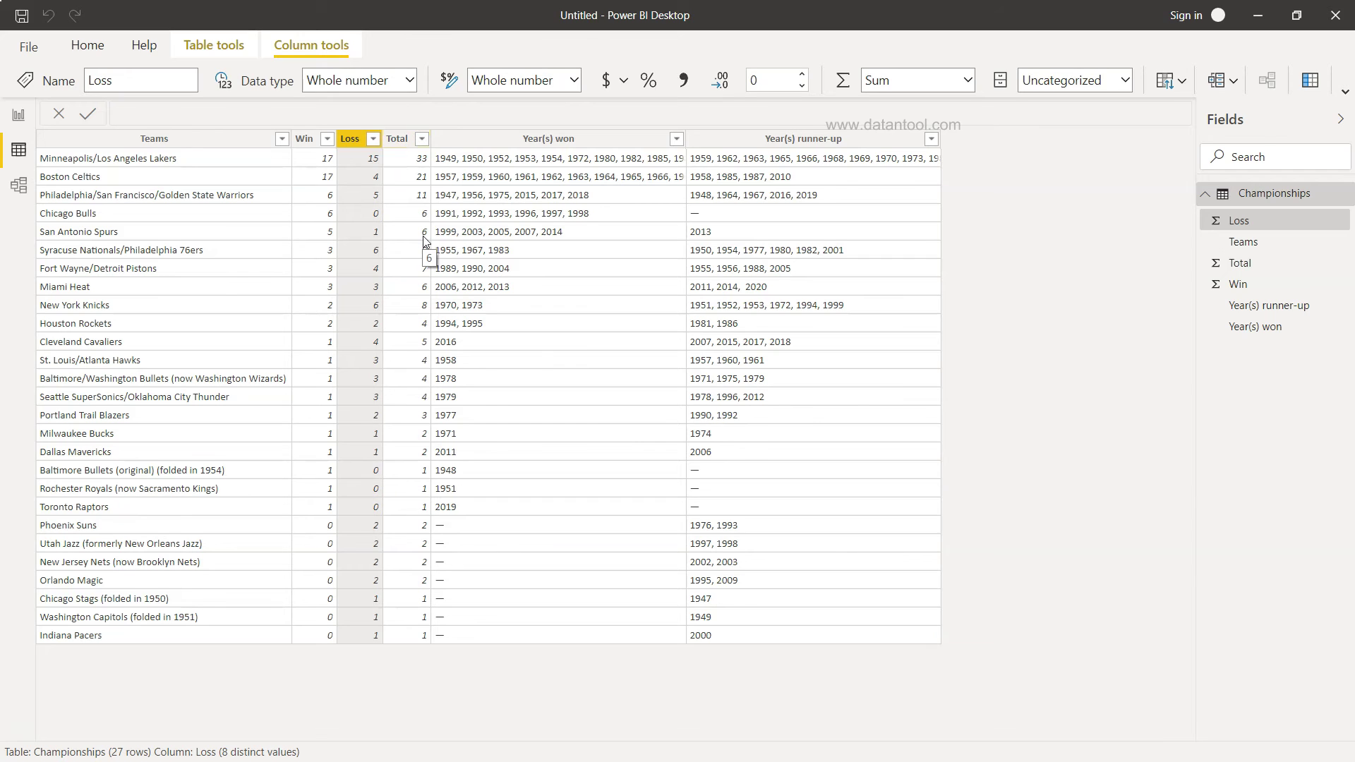
{"action": "left_click", "coordinate": [614, 304]}
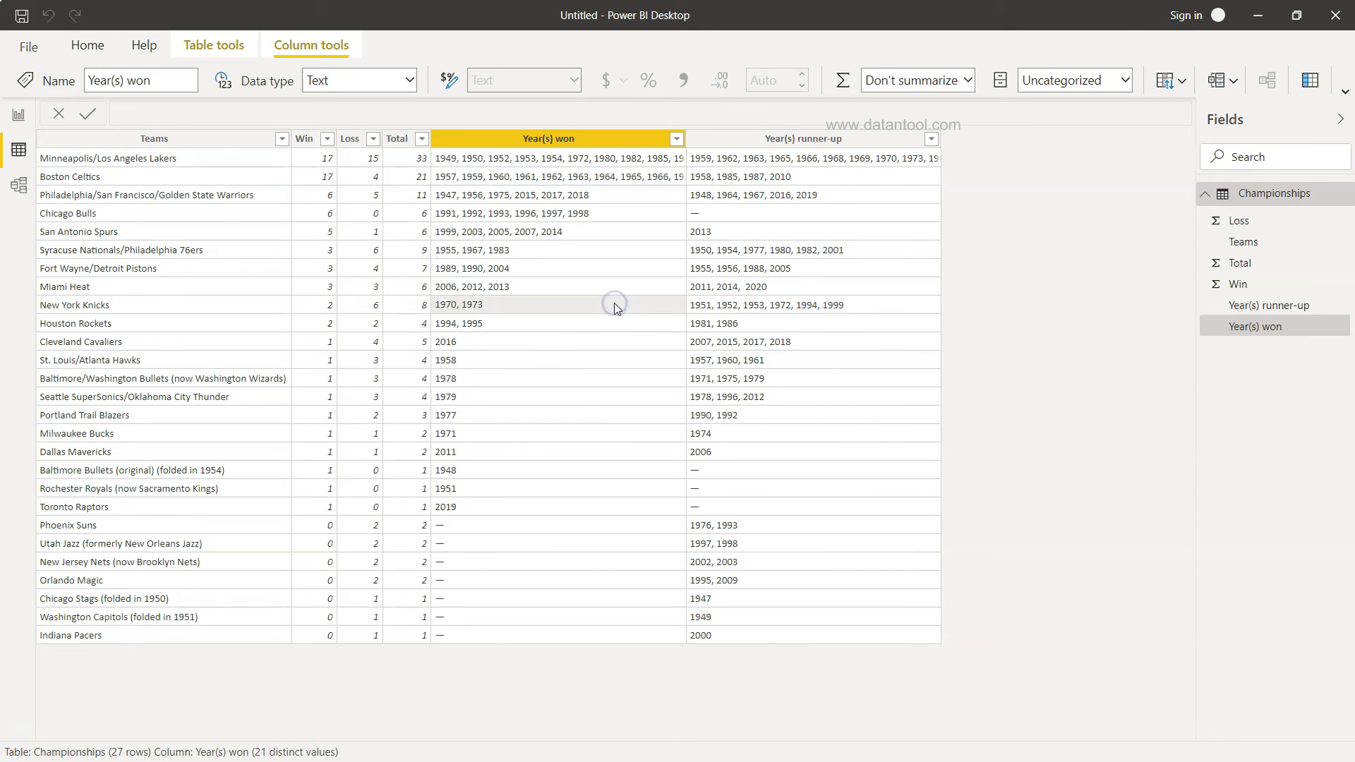
{"action": "double_click", "coordinate": [688, 144]}
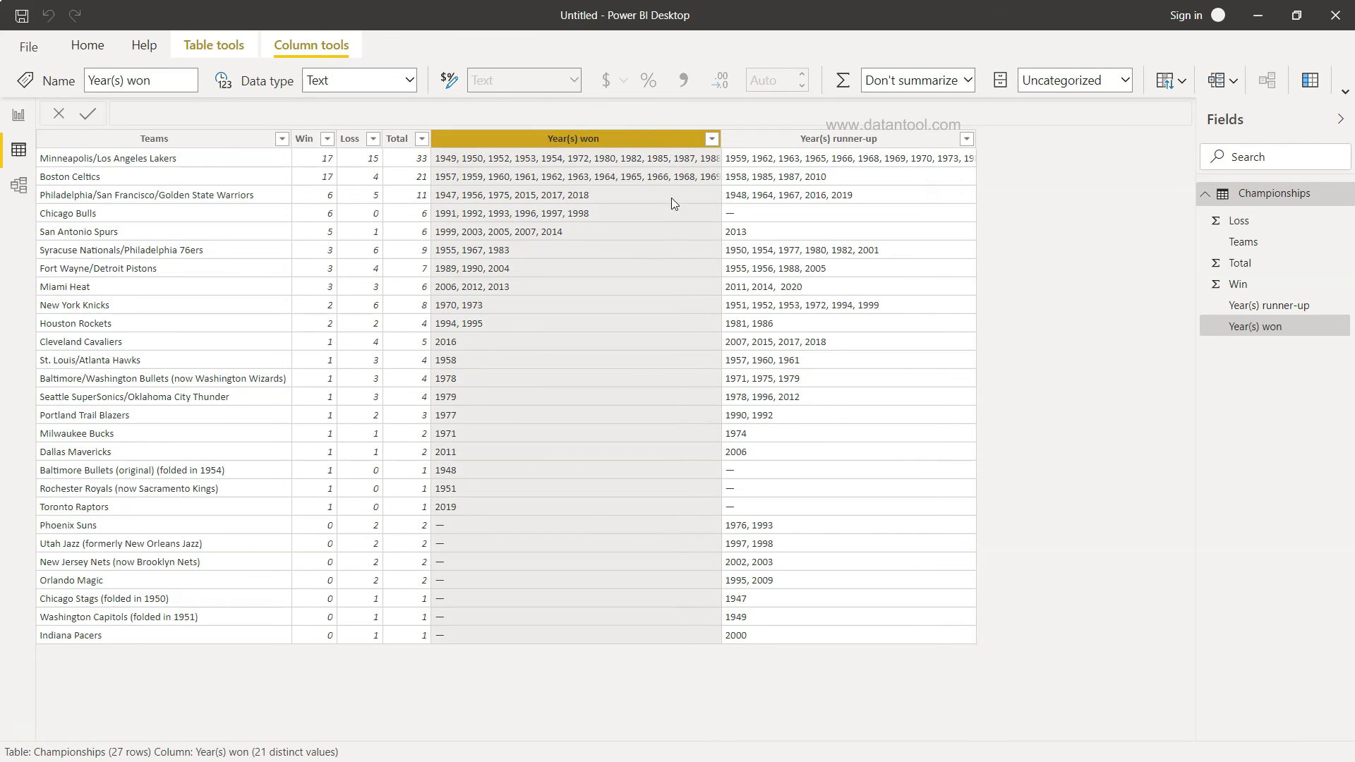
{"action": "left_click", "coordinate": [689, 180]}
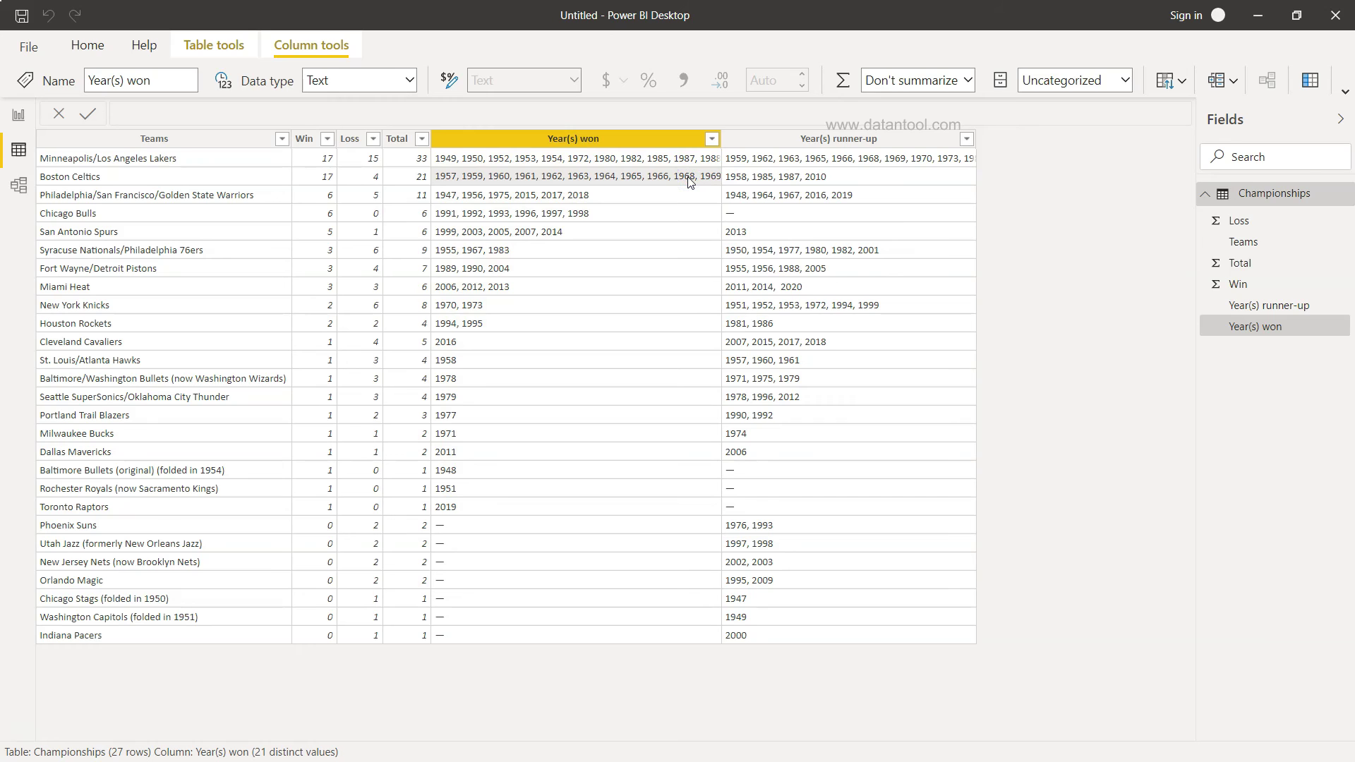